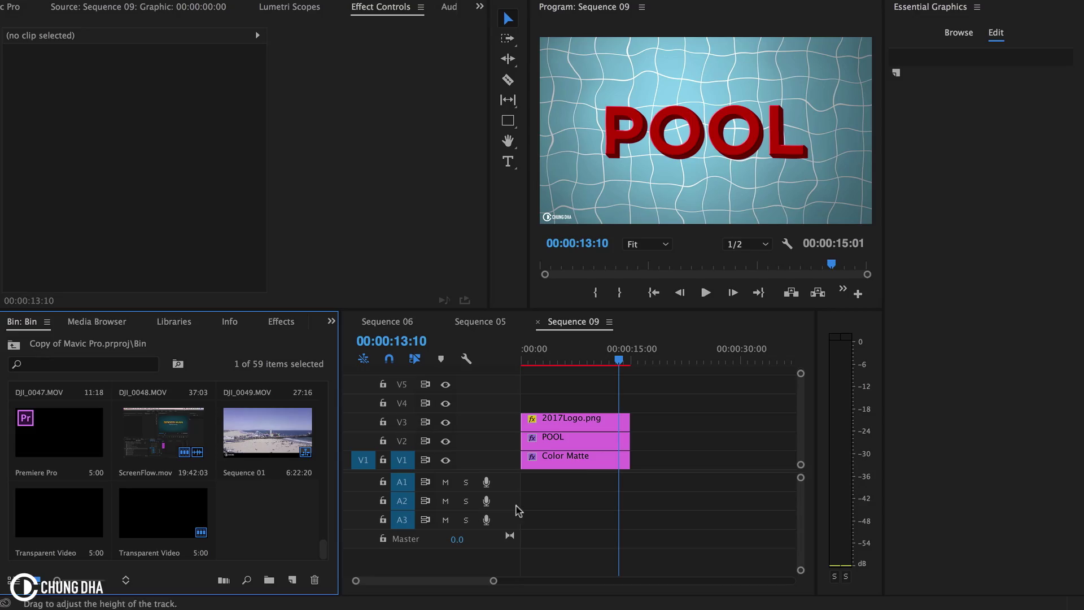
- Create a teal #49AAC7 color matte and place it on V1 after the POOL clips
{"action": "left_click", "coordinate": [291, 580]}
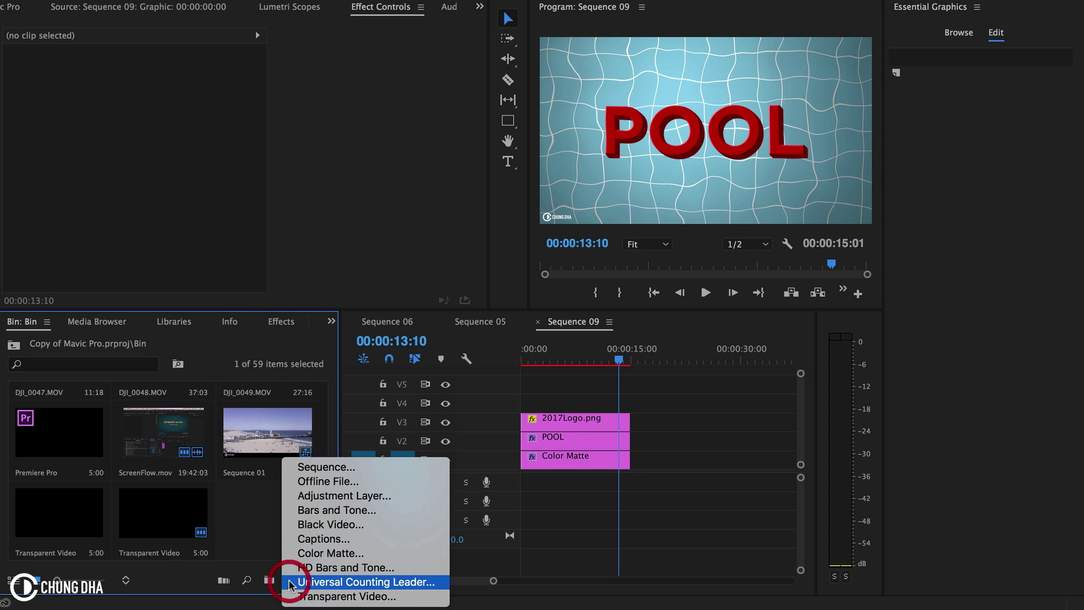
{"action": "left_click", "coordinate": [355, 551]}
{"action": "left_click", "coordinate": [635, 339]}
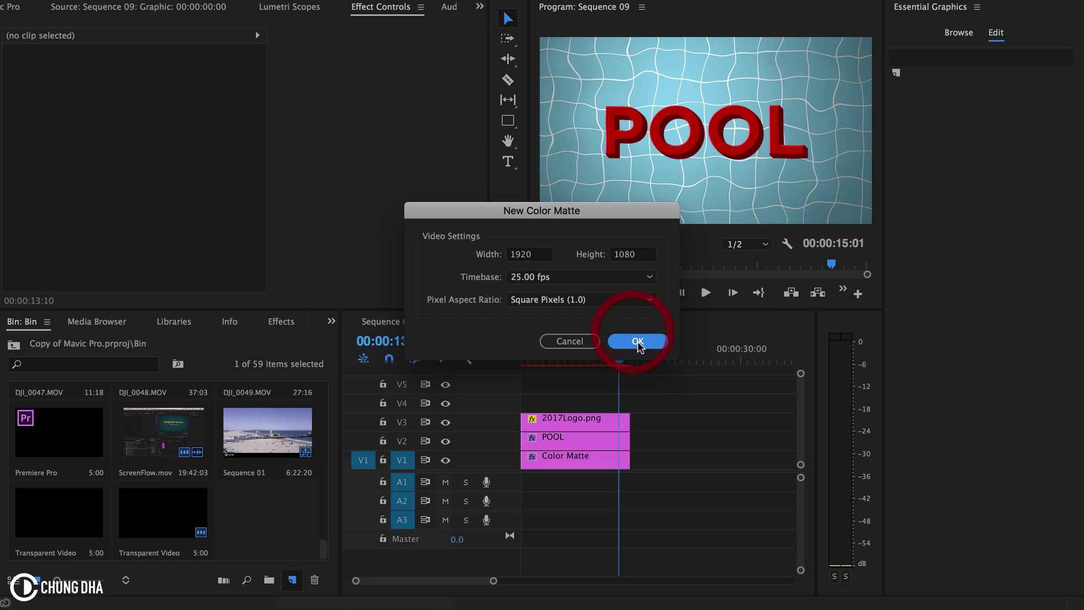
{"action": "left_click_drag", "start_coordinate": [575, 213], "coordinate": [580, 201]}
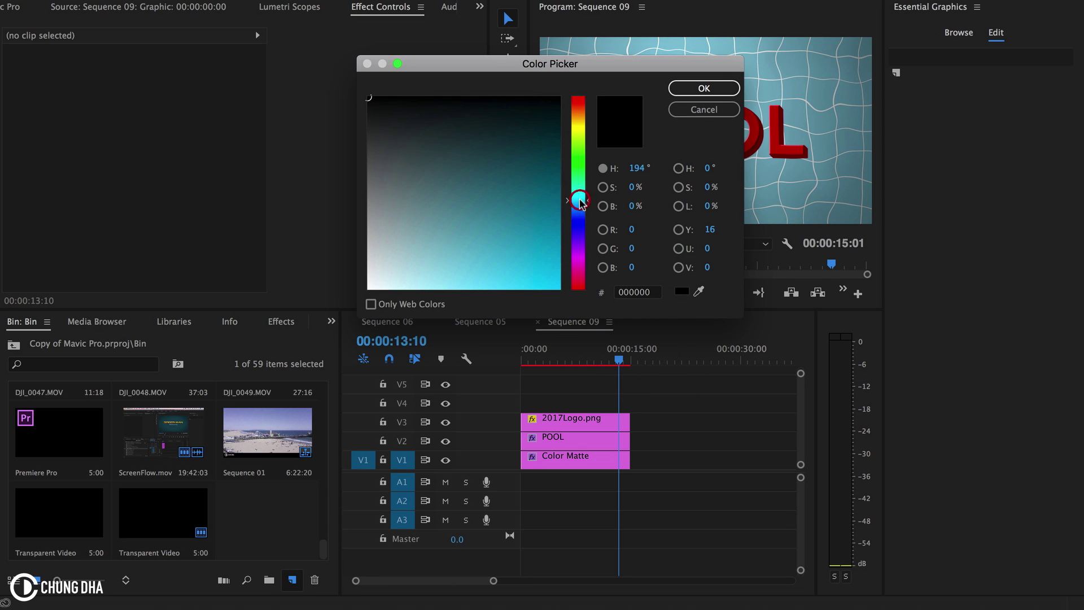
{"action": "left_click_drag", "start_coordinate": [520, 243], "coordinate": [489, 247]}
{"action": "left_click", "coordinate": [704, 88]}
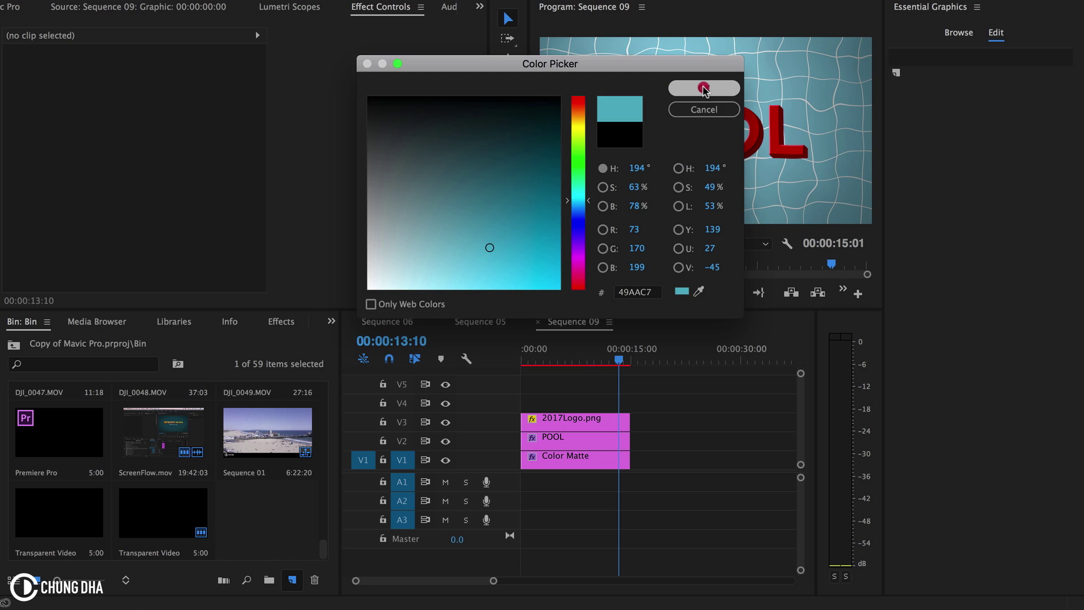
{"action": "left_click", "coordinate": [574, 310]}
{"action": "left_click_drag", "start_coordinate": [260, 412], "coordinate": [676, 490]}
{"action": "left_click_drag", "start_coordinate": [676, 391], "coordinate": [678, 391]}
- Search the effects for 'grid' and drag Generate > Grid onto the teal matte clip
{"action": "left_click", "coordinate": [682, 489]}
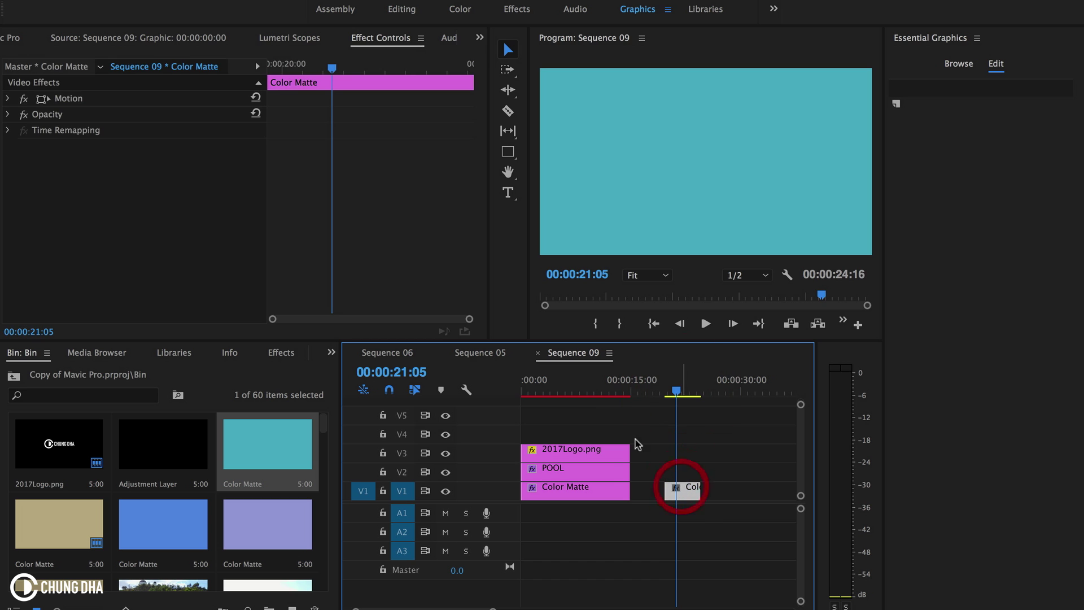
{"action": "left_click", "coordinate": [286, 355]}
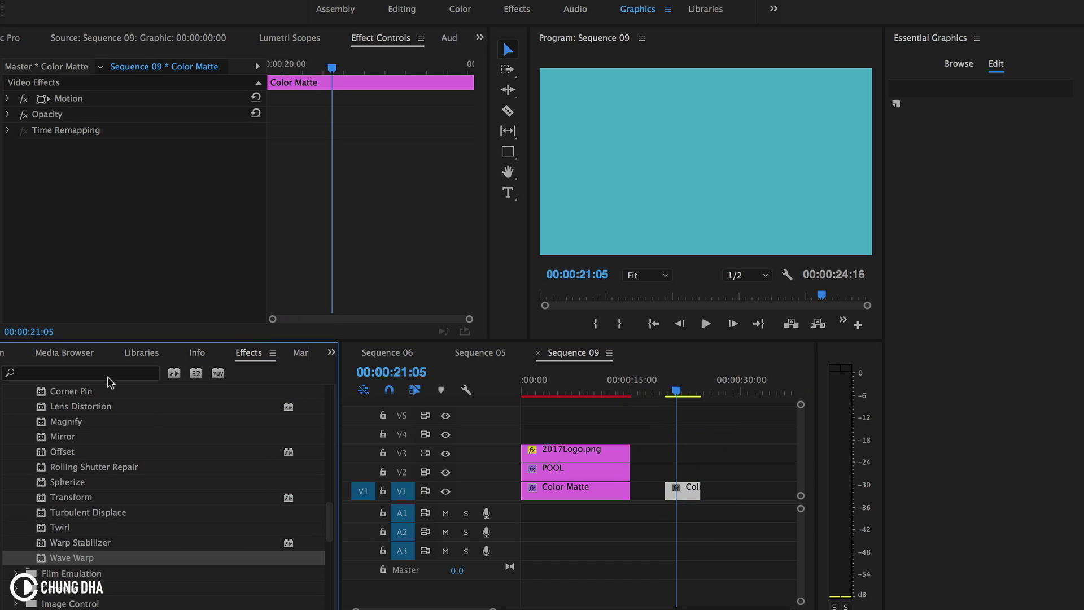
{"action": "left_click", "coordinate": [124, 375]}
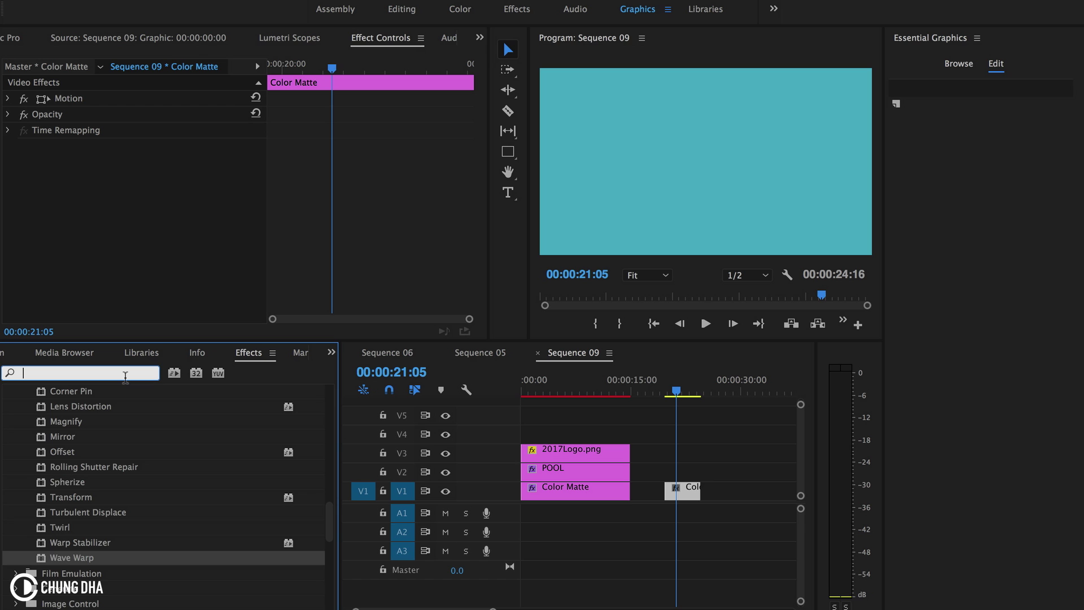
{"action": "type", "text": "grid"}
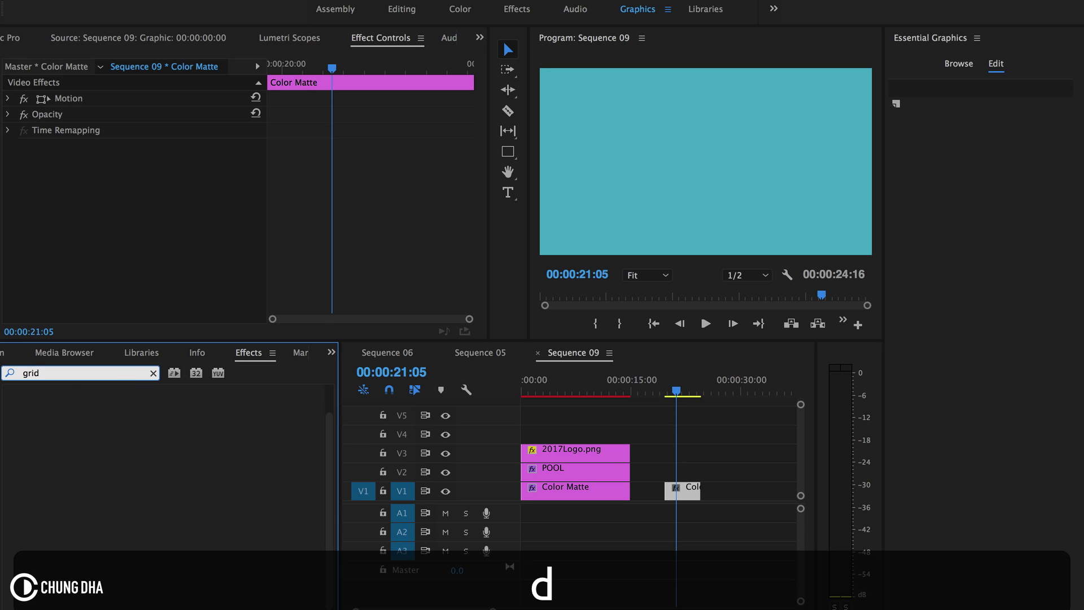
{"action": "scroll", "coordinate": [104, 589], "scroll_direction": "down", "scroll_amount": 1}
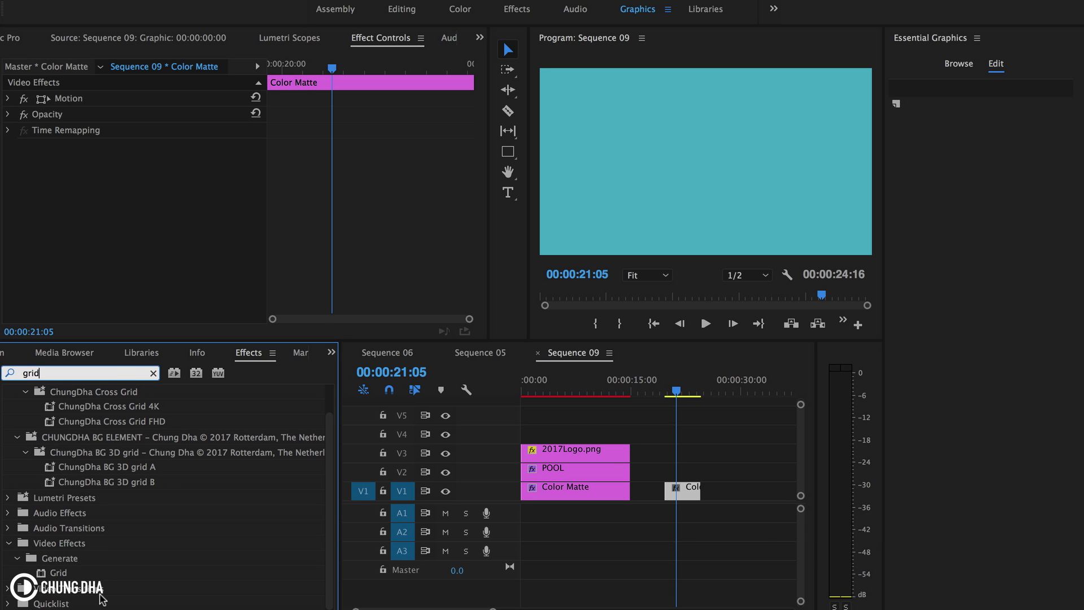
{"action": "left_click_drag", "start_coordinate": [67, 575], "coordinate": [678, 492]}
- Size the grid by Width Slider with a width of 150
{"action": "left_click_drag", "start_coordinate": [678, 492], "coordinate": [678, 492]}
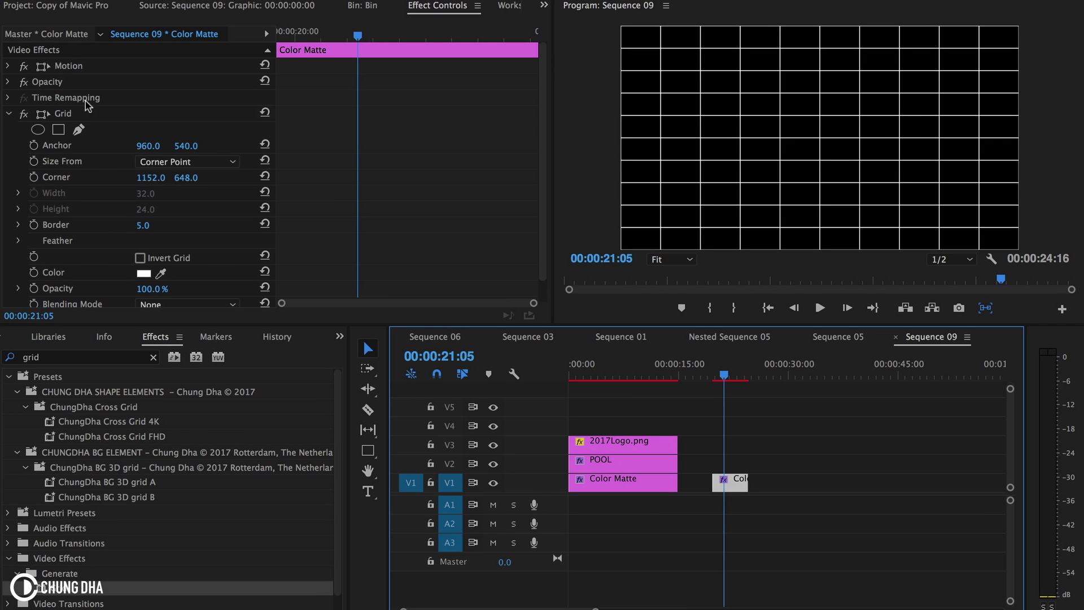
{"action": "left_click", "coordinate": [73, 113]}
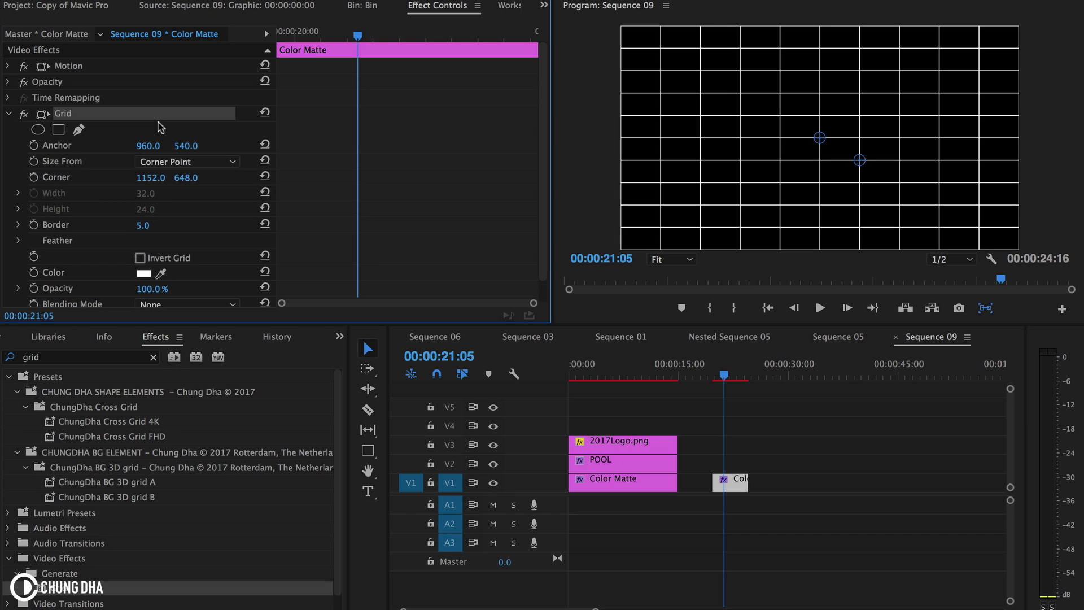
{"action": "left_click", "coordinate": [167, 163]}
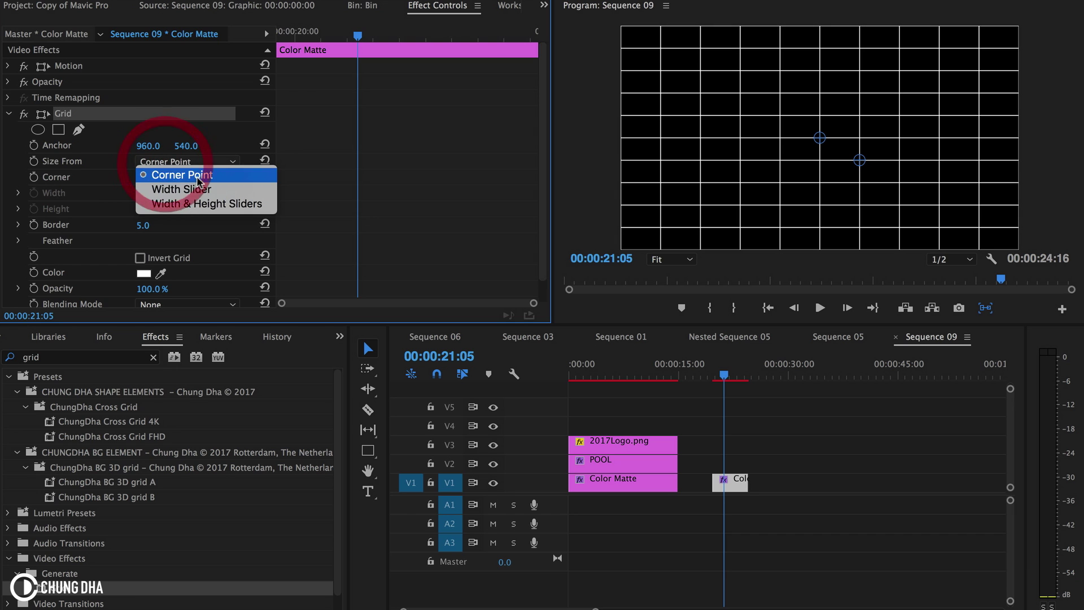
{"action": "left_click", "coordinate": [194, 190]}
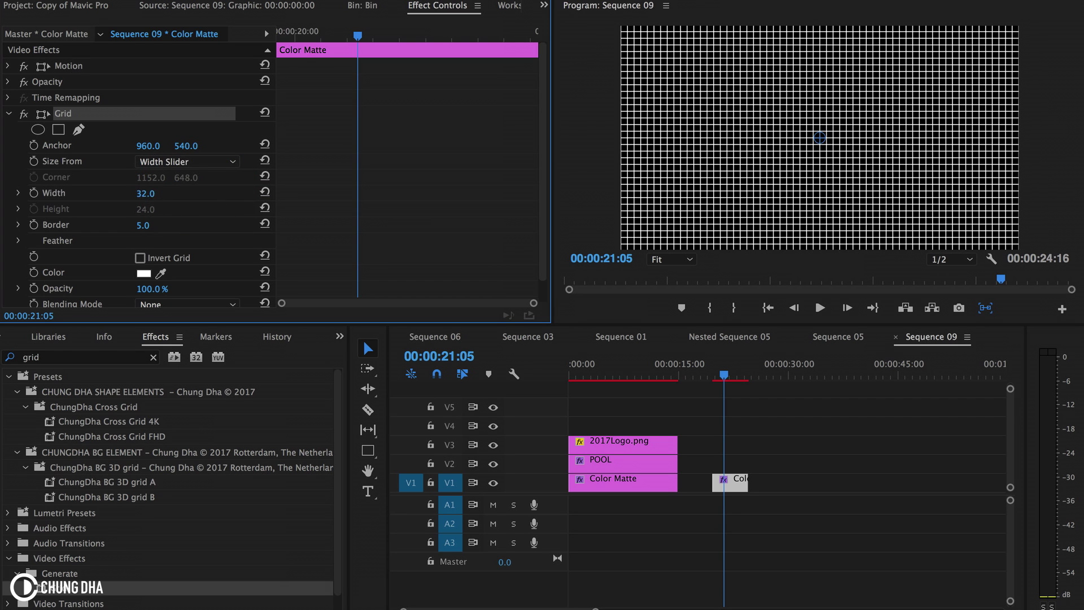
{"action": "left_click", "coordinate": [155, 190]}
{"action": "type", "text": "150"}
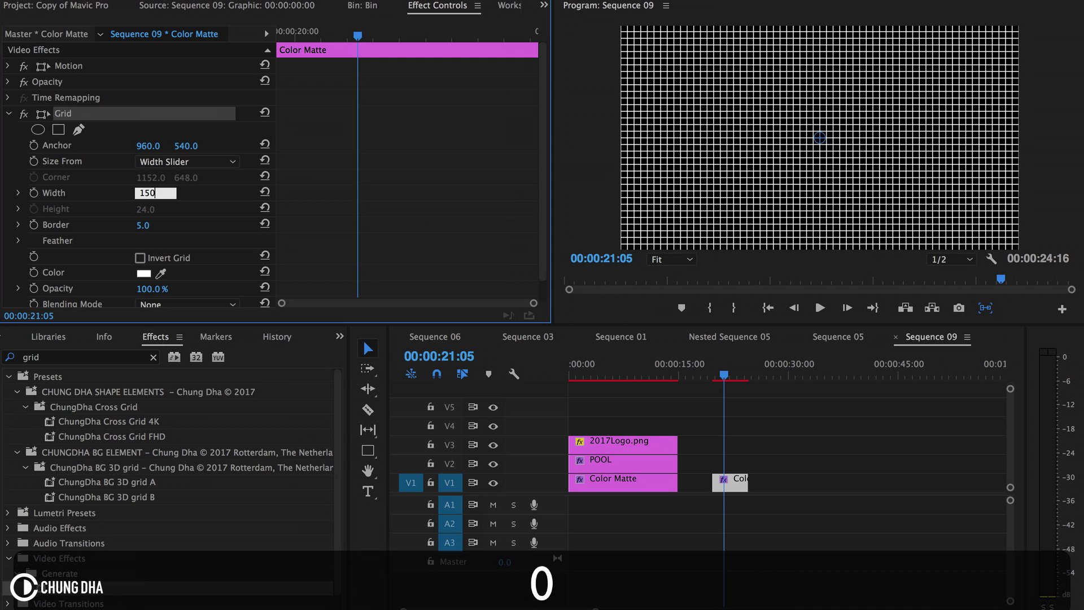
{"action": "key", "text": "Return"}
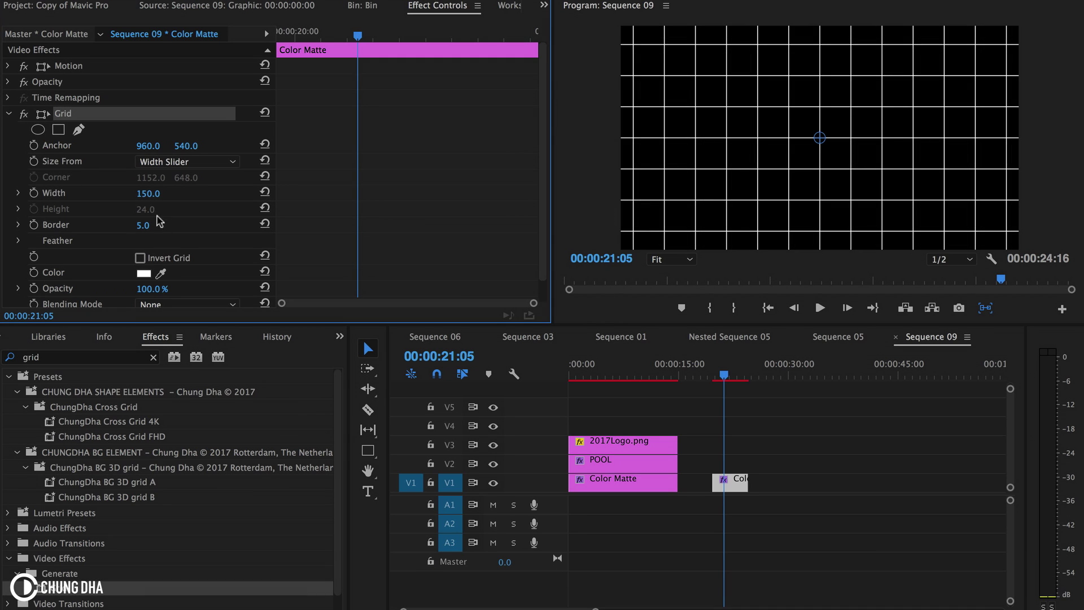
- Set the grid Border to 6 and its Blending Mode to Normal
{"action": "left_click", "coordinate": [153, 225]}
{"action": "type", "text": "6"}
{"action": "key", "text": "Return"}
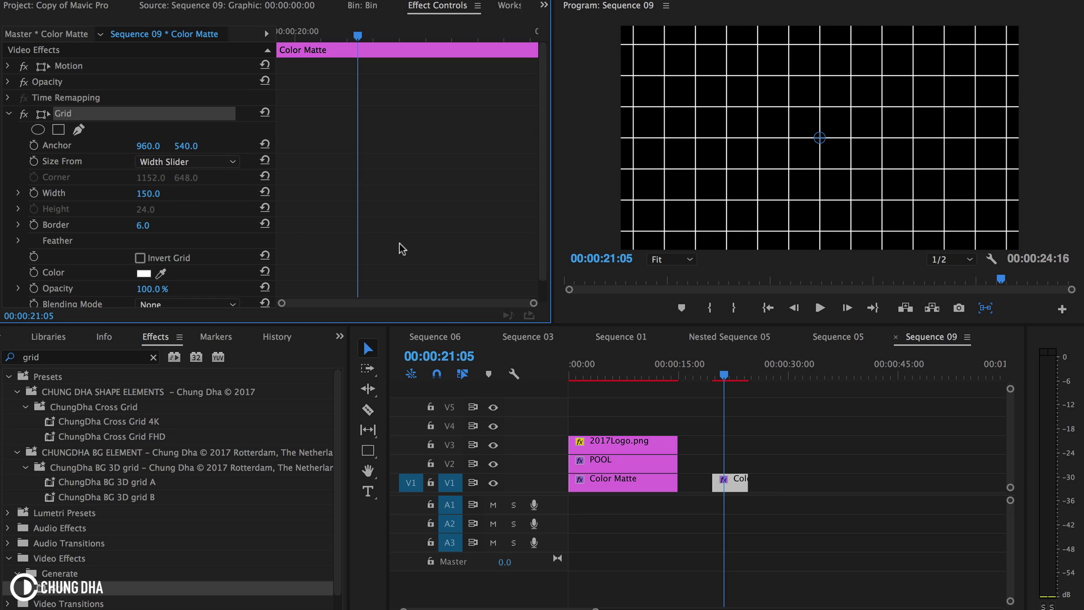
{"action": "scroll", "coordinate": [402, 248], "scroll_direction": "down", "scroll_amount": 1}
{"action": "left_click", "coordinate": [196, 281]}
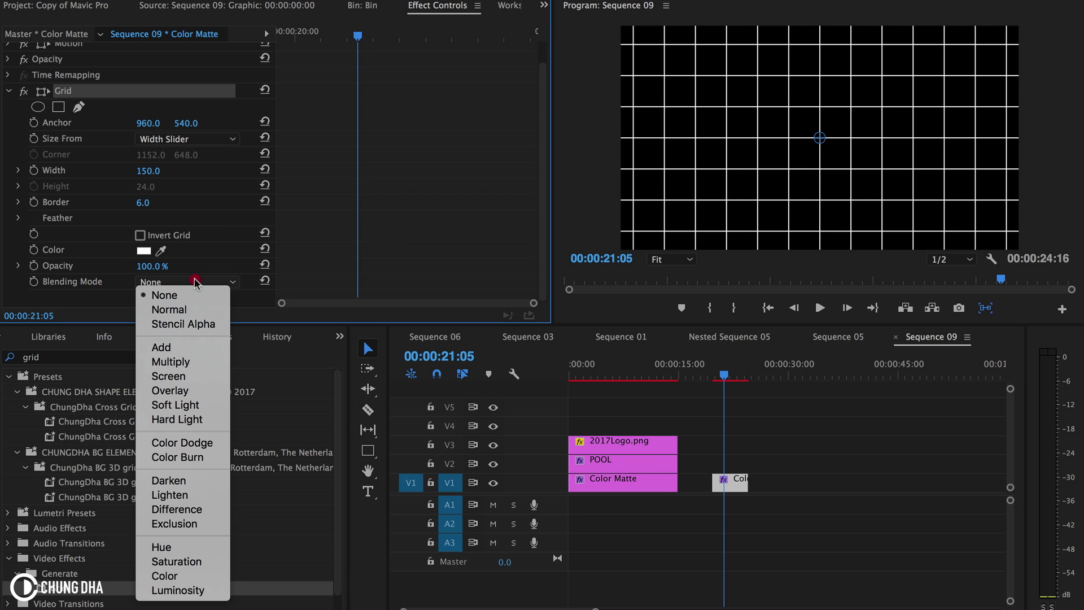
{"action": "left_click", "coordinate": [198, 309]}
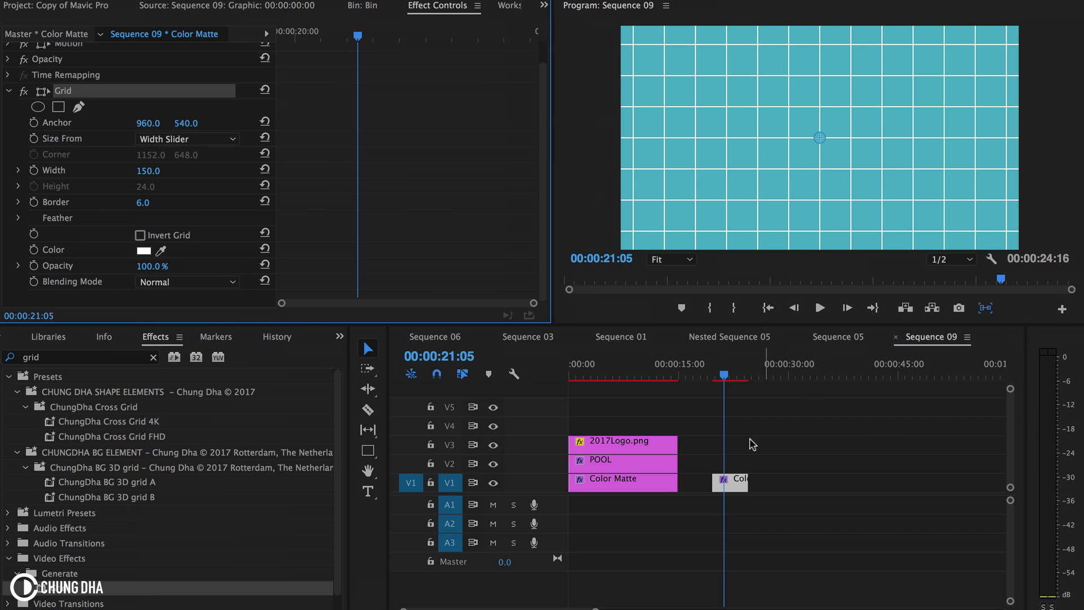
- Search the effects for 'tur' and apply Turbulent Displace to the Color Matte clip
{"action": "left_click", "coordinate": [153, 357]}
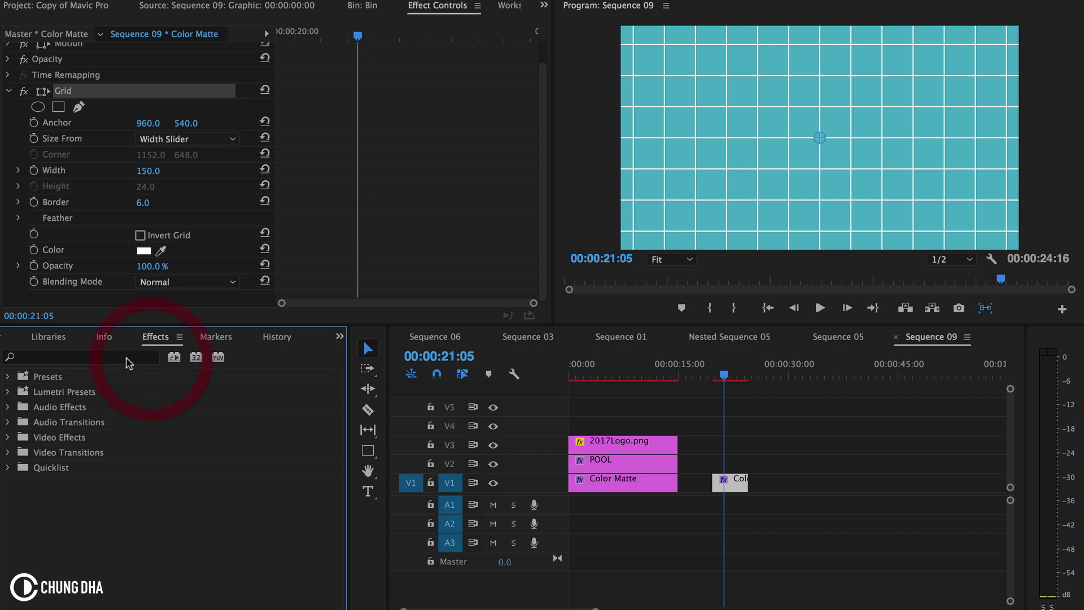
{"action": "left_click", "coordinate": [127, 357]}
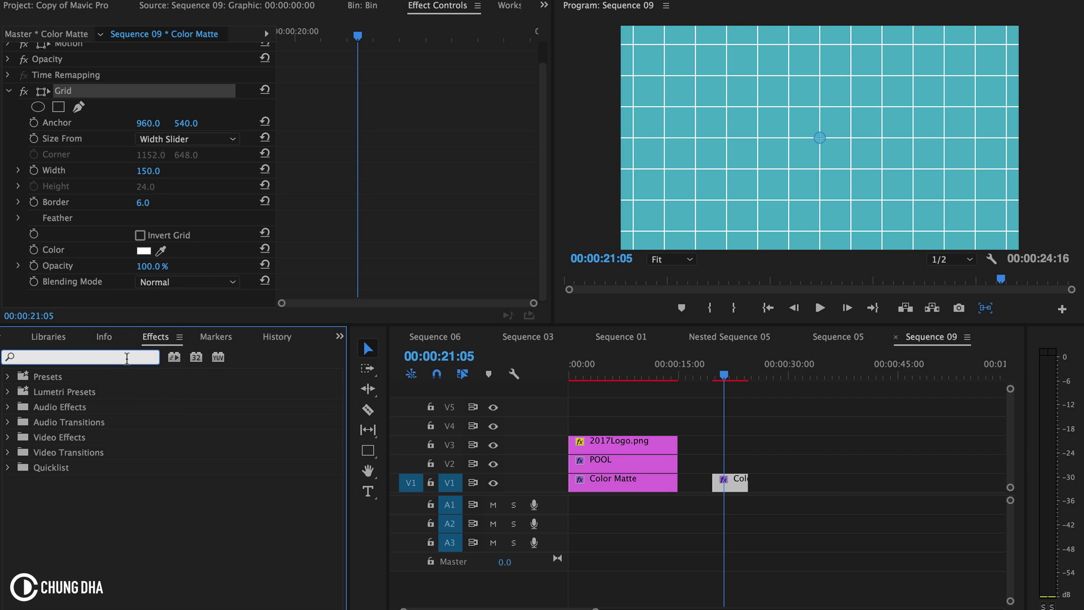
{"action": "type", "text": "tur"}
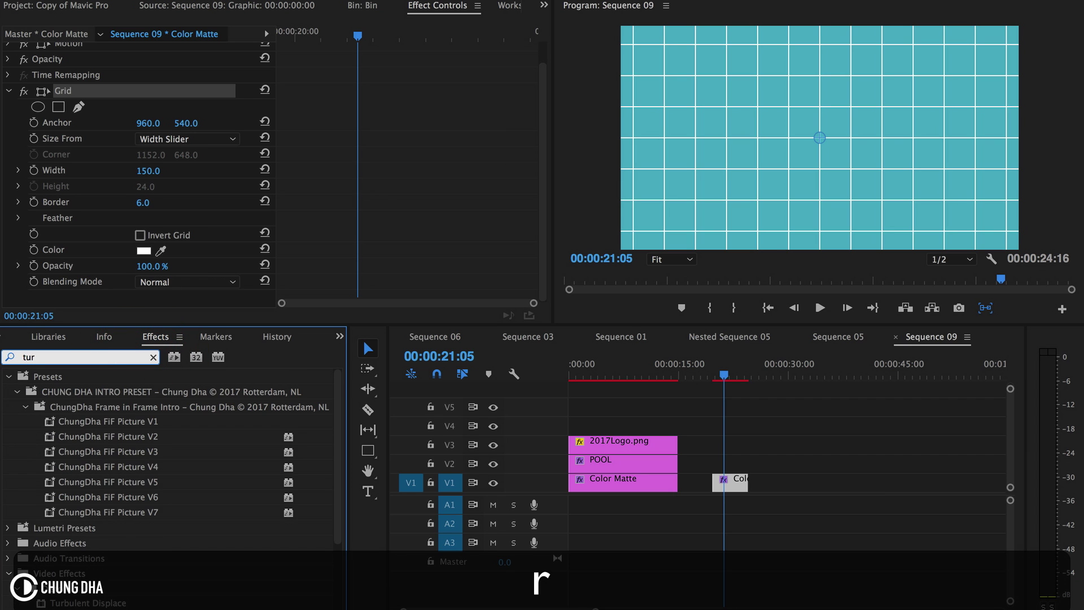
{"action": "mouse_move", "coordinate": [110, 603]}
{"action": "left_mouse_down"}
{"action": "mouse_move", "coordinate": [636, 405]}
{"action": "mouse_move", "coordinate": [728, 482]}
{"action": "left_mouse_up"}
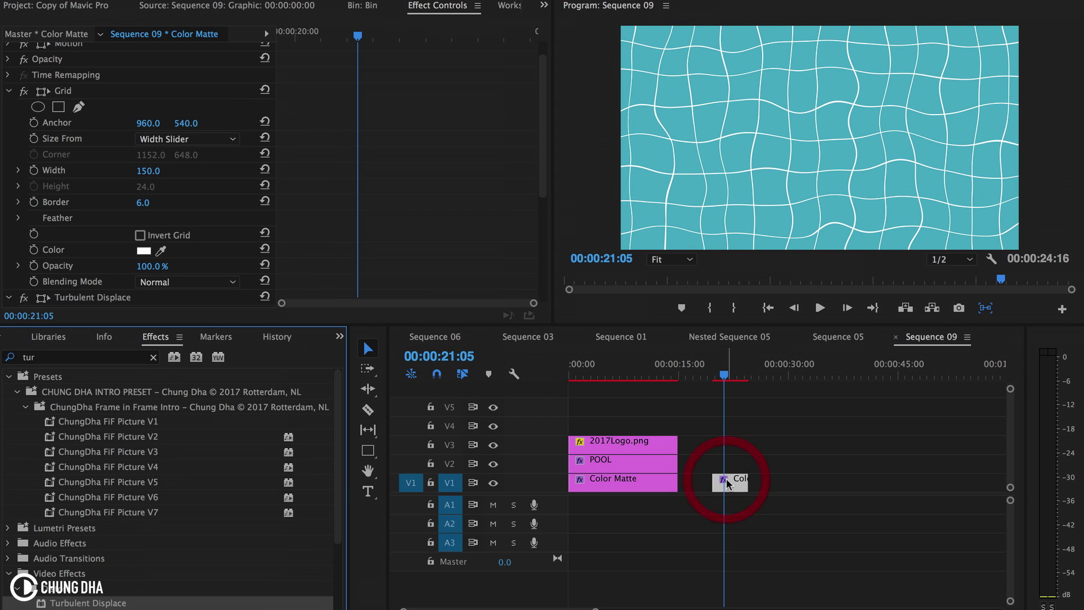
- Preview the wavy grid from 00:00:19:24 with the selection tool active
{"action": "left_click", "coordinate": [717, 378]}
{"action": "key", "text": "v"}
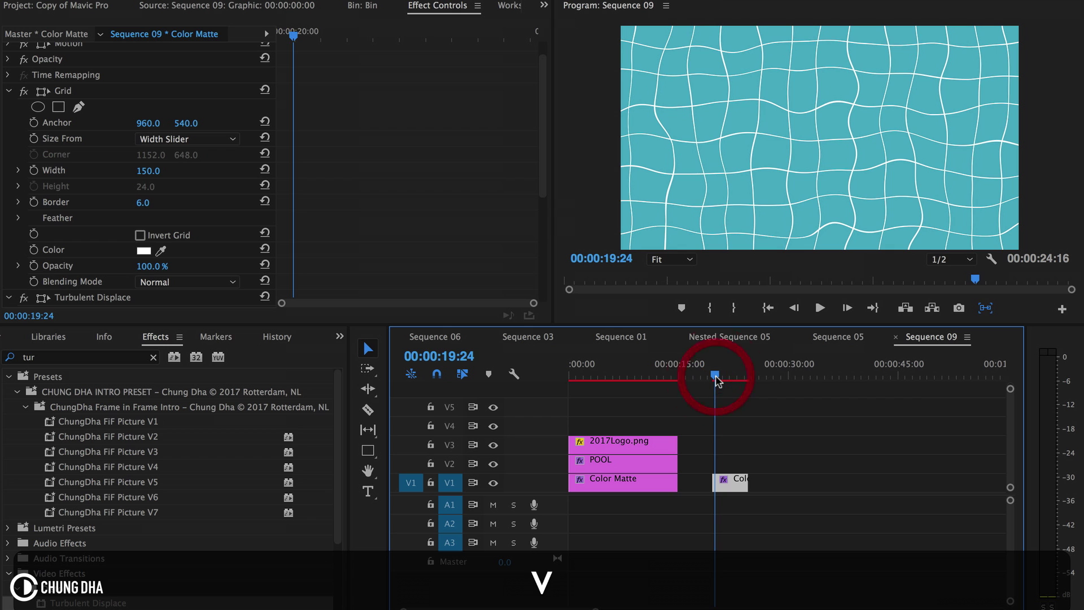
{"action": "key", "text": "space"}
{"action": "scroll", "coordinate": [383, 198], "scroll_direction": "down", "scroll_amount": 5}
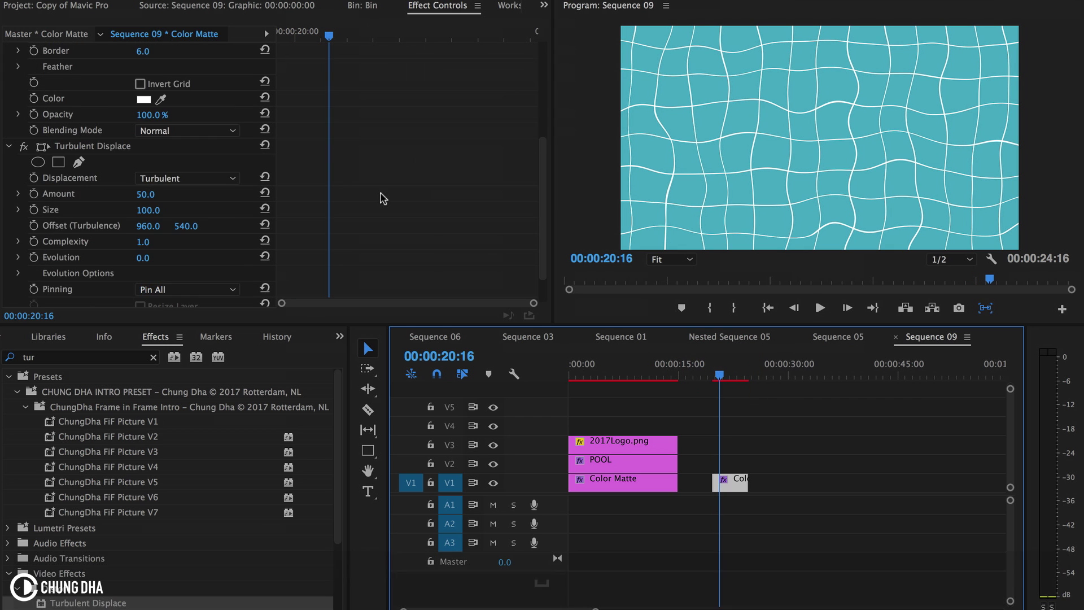
{"action": "scroll", "coordinate": [383, 198], "scroll_direction": "down", "scroll_amount": 1}
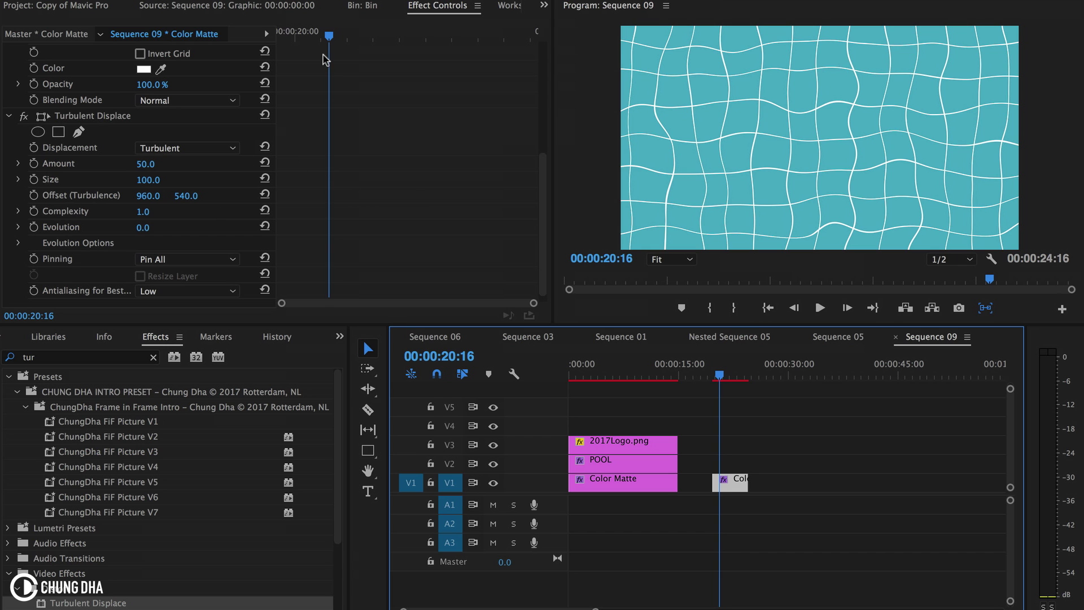
- Keyframe Evolution from 0° at 00:00:19:16 to 5x0.0° at the clip end
{"action": "left_click_drag", "start_coordinate": [328, 35], "coordinate": [279, 35]}
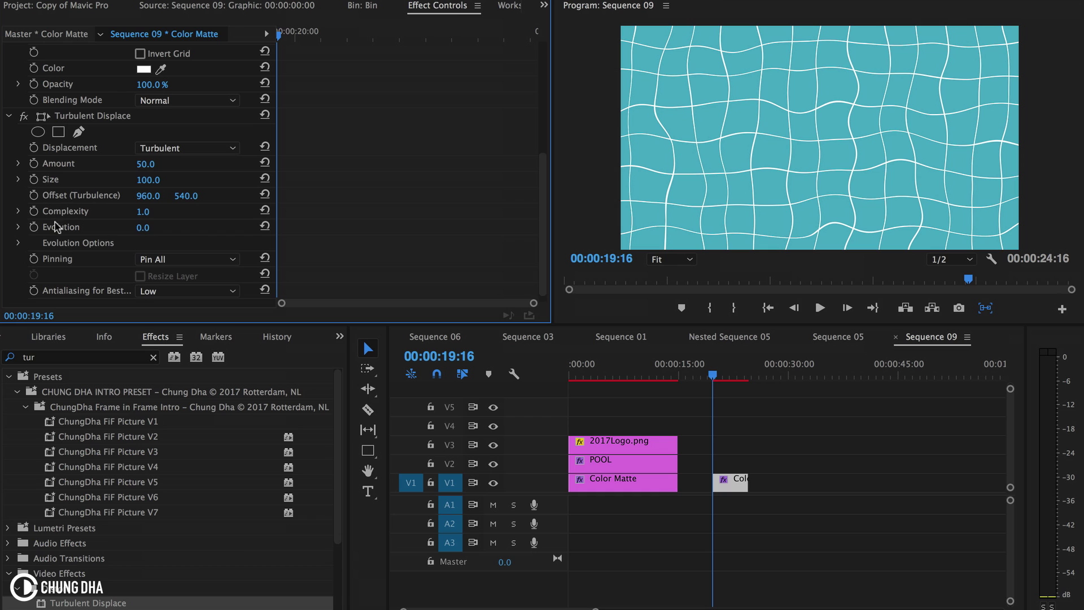
{"action": "left_click", "coordinate": [34, 227]}
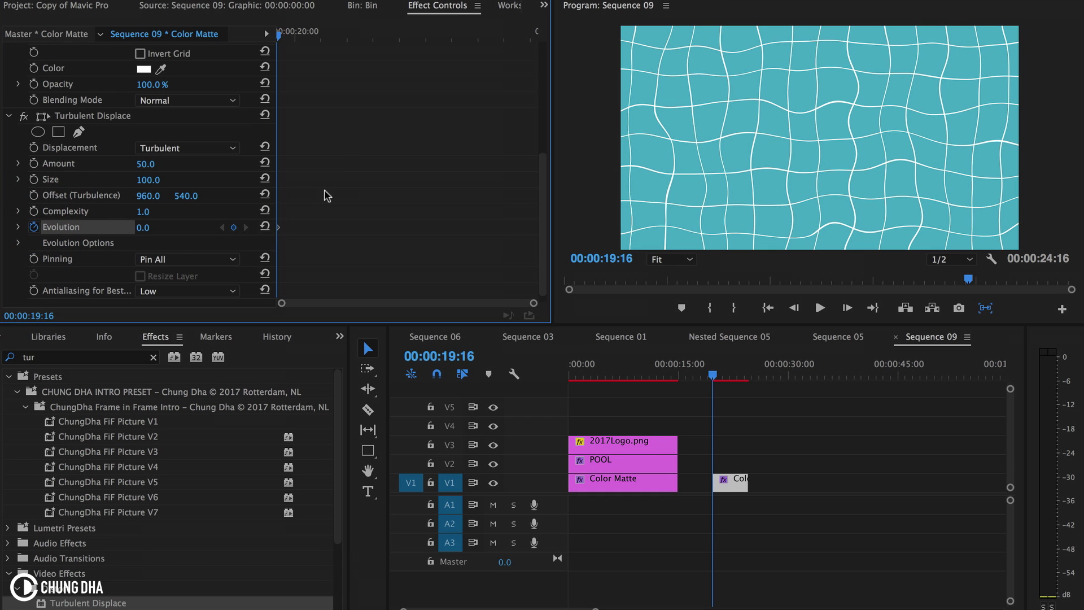
{"action": "left_click_drag", "start_coordinate": [309, 34], "coordinate": [553, 45]}
{"action": "left_click", "coordinate": [145, 227]}
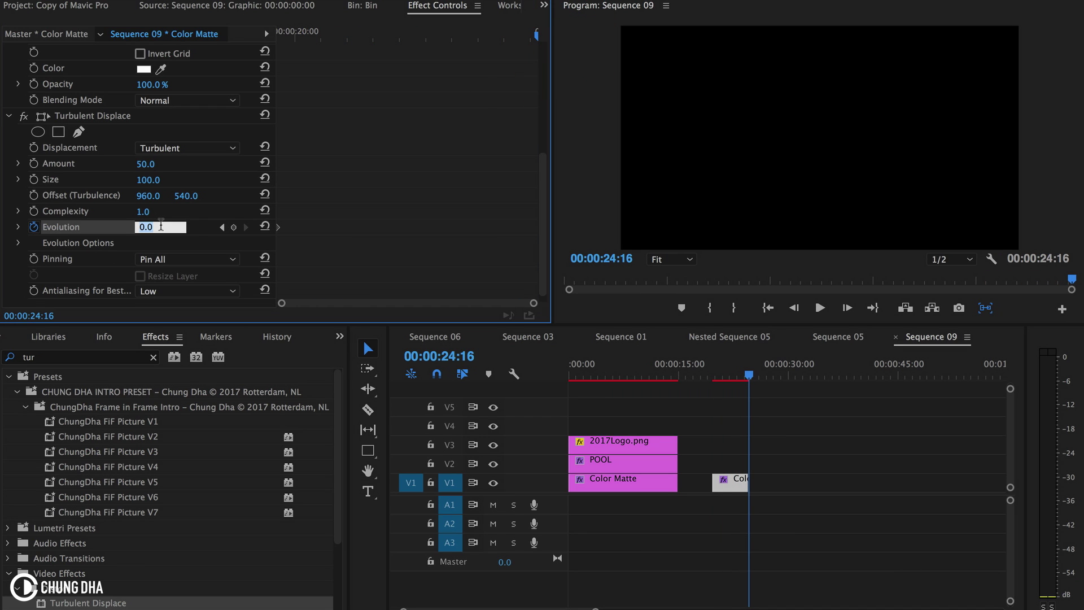
{"action": "type", "text": "5"}
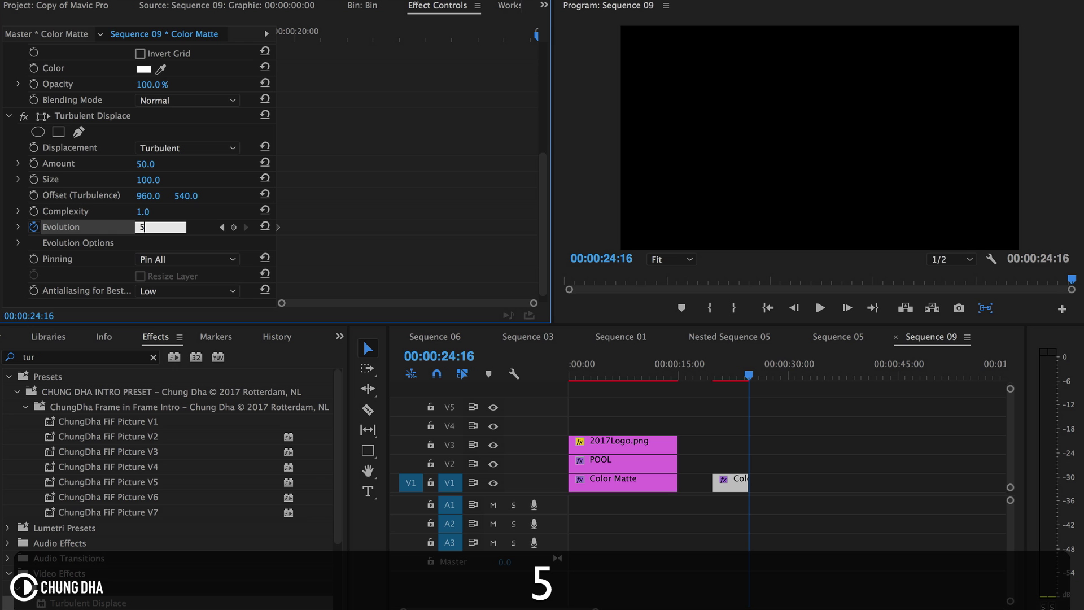
{"action": "type", "text": "x"}
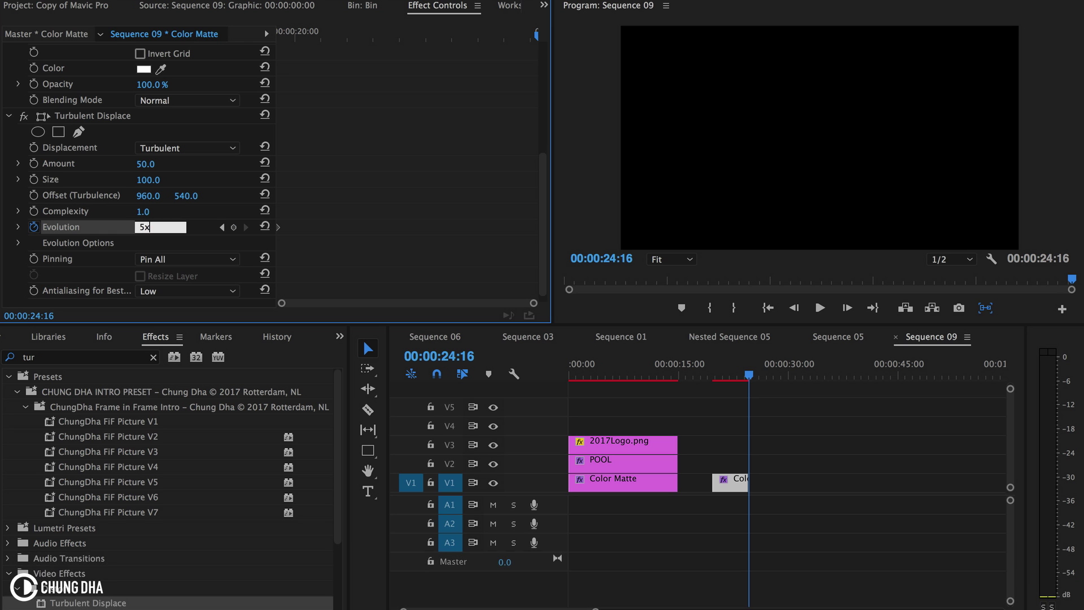
{"action": "key", "text": "Return"}
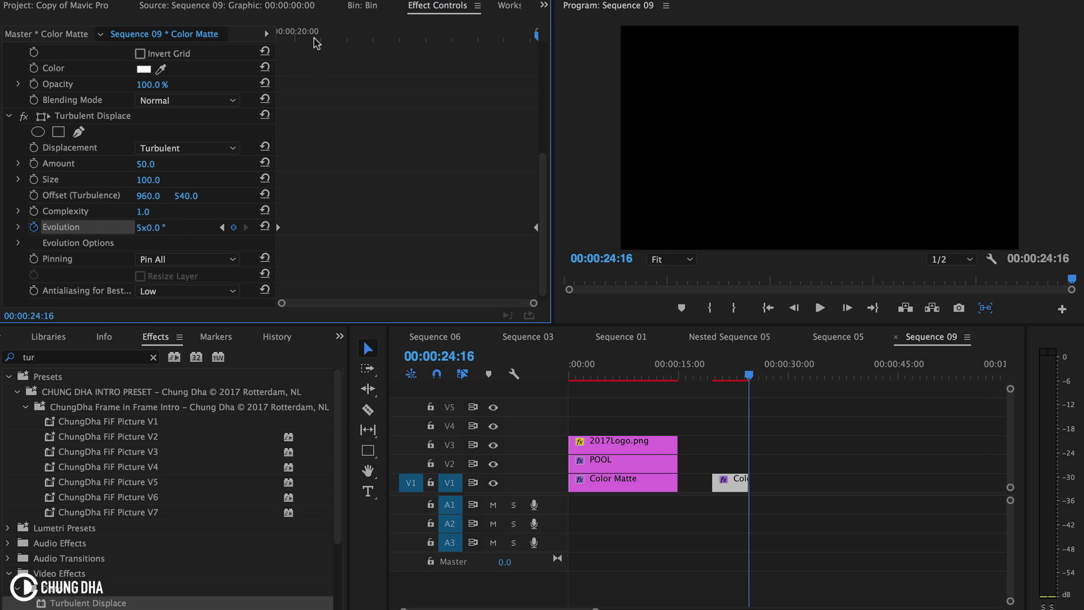
{"action": "left_click_drag", "start_coordinate": [314, 36], "coordinate": [257, 51]}
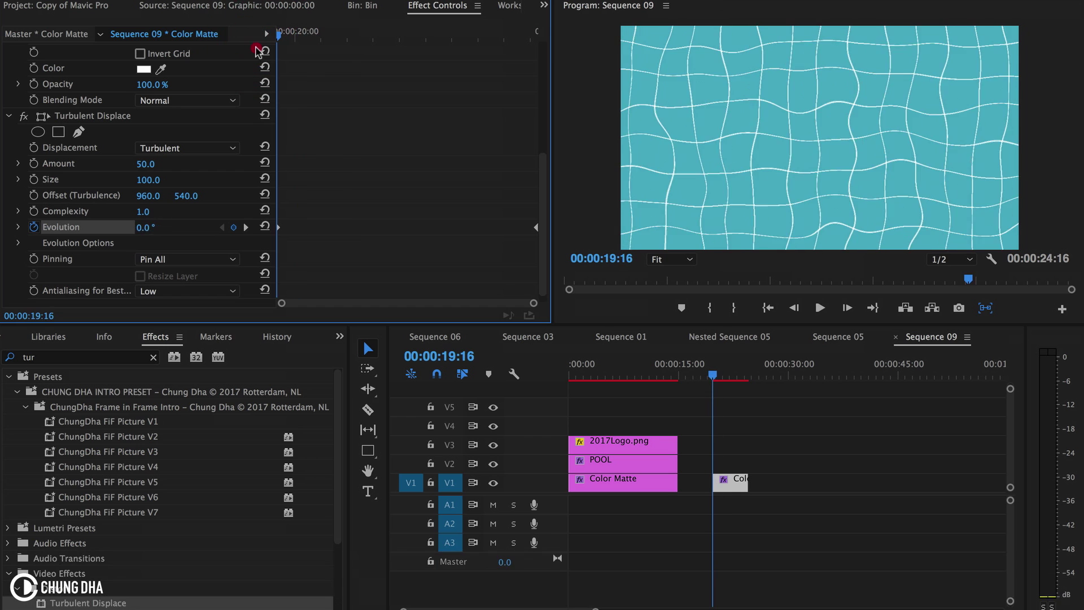
- Preview the ripples, then lower the Turbulent Displace Size to about 75
{"action": "key", "text": "space"}
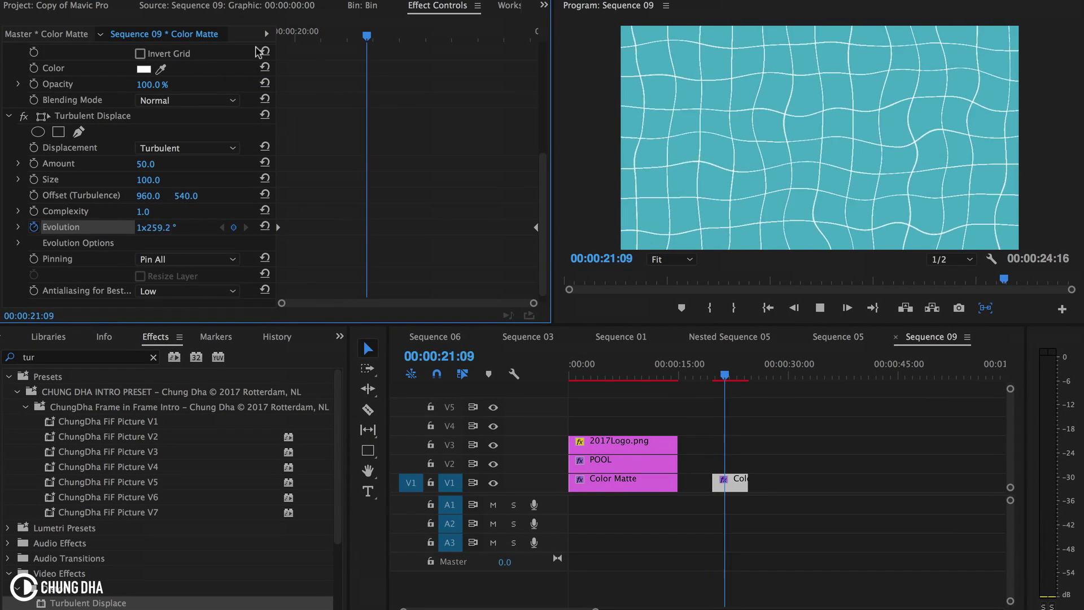
{"action": "key", "text": "space"}
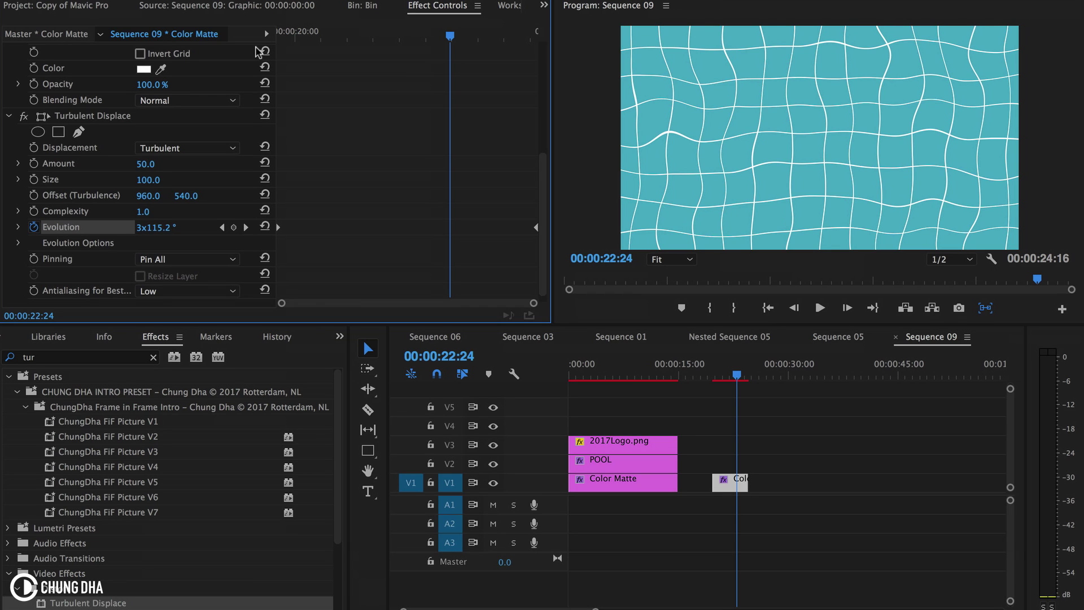
{"action": "left_click", "coordinate": [148, 180]}
{"action": "type", "text": "80"}
{"action": "key", "text": "Return"}
{"action": "left_click_drag", "start_coordinate": [146, 179], "coordinate": [143, 180]}
- Set Turbulent Displace Complexity to 1.5 and preview the finer ripples
{"action": "left_click", "coordinate": [145, 212]}
{"action": "type", "text": "1.5"}
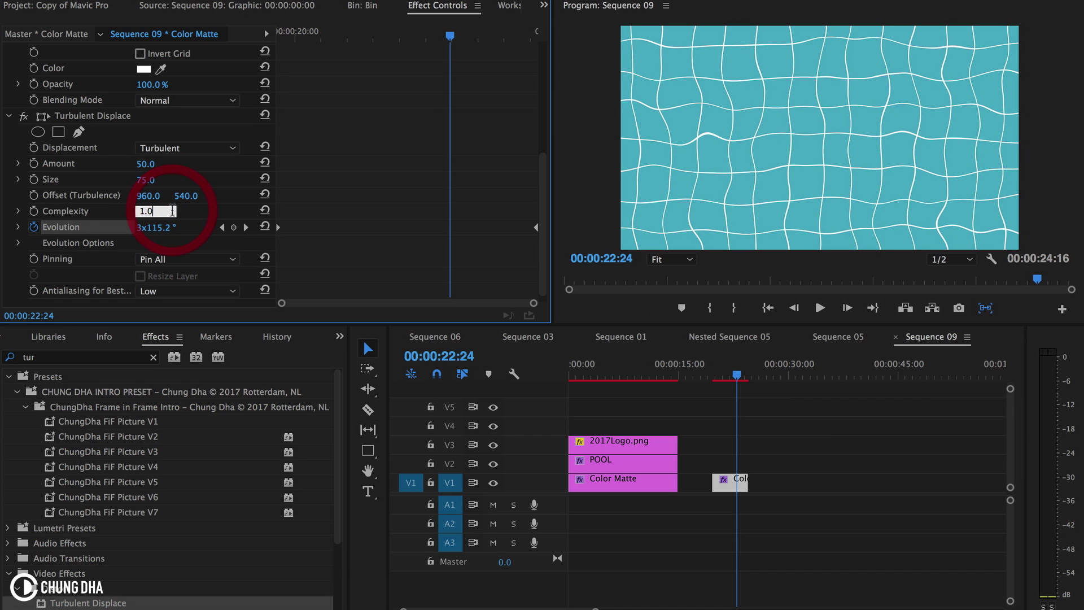
{"action": "key", "text": "BackSpace"}
{"action": "type", "text": "5"}
{"action": "key", "text": "Return"}
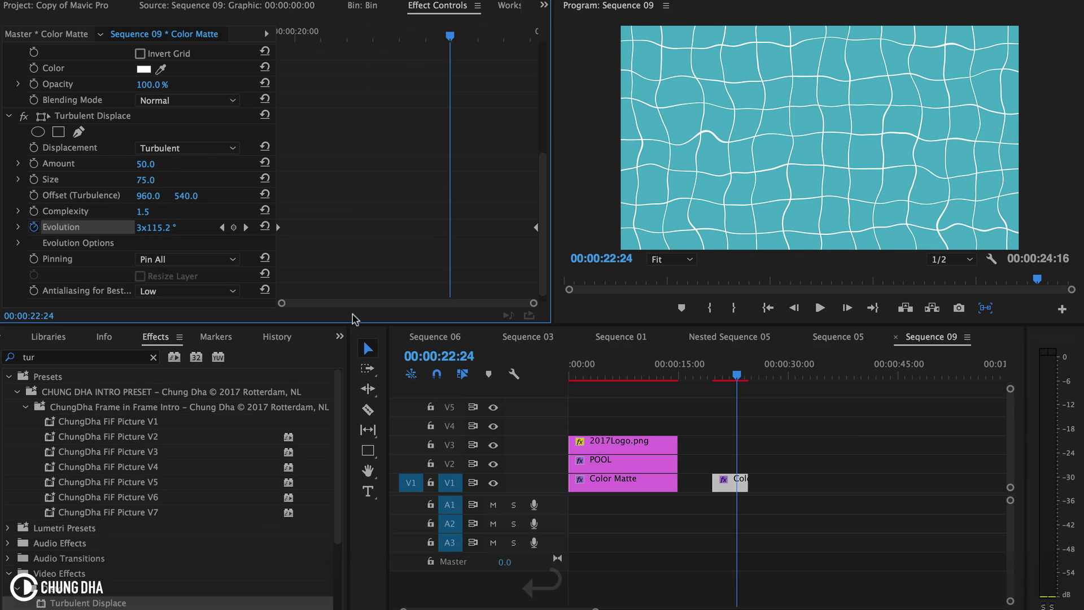
{"action": "left_click", "coordinate": [727, 382]}
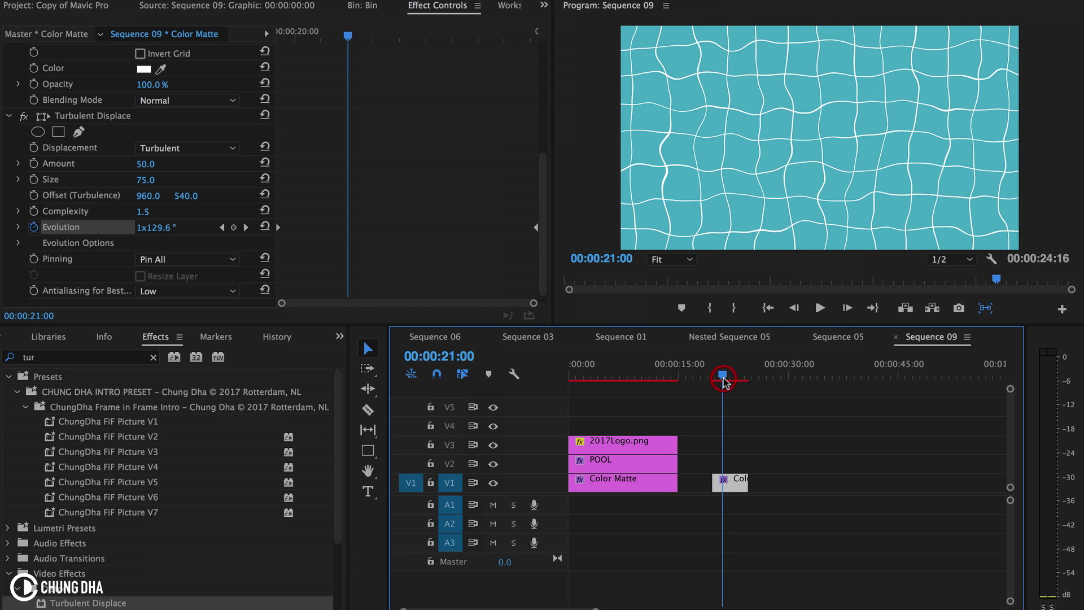
{"action": "key", "text": "space"}
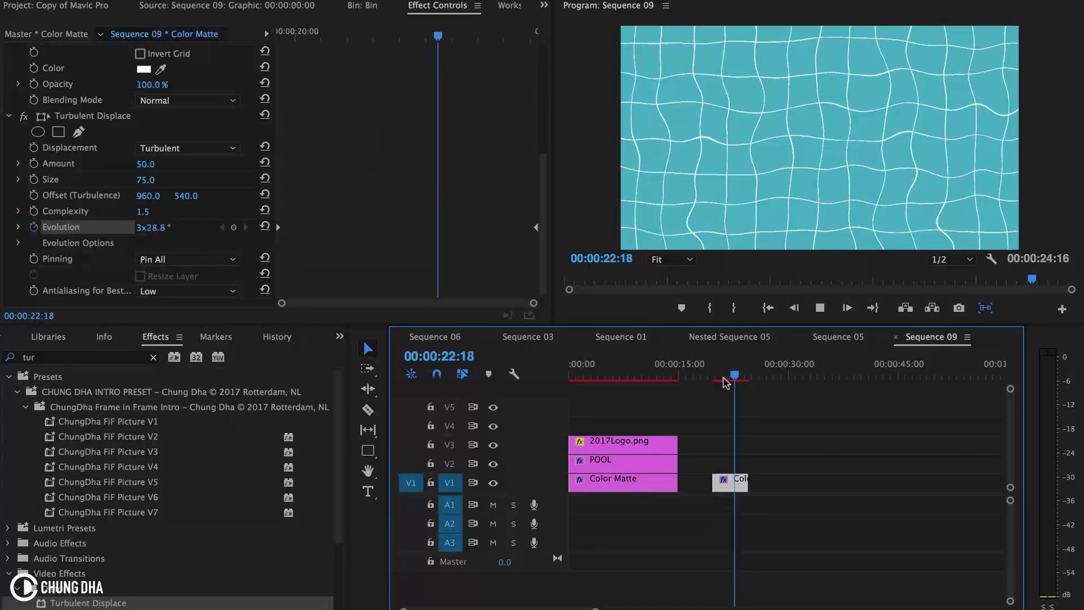
{"action": "key", "text": "space"}
- Replay the ripples, then search the effects for 'light' to list Lighting Effects
{"action": "left_click", "coordinate": [719, 375]}
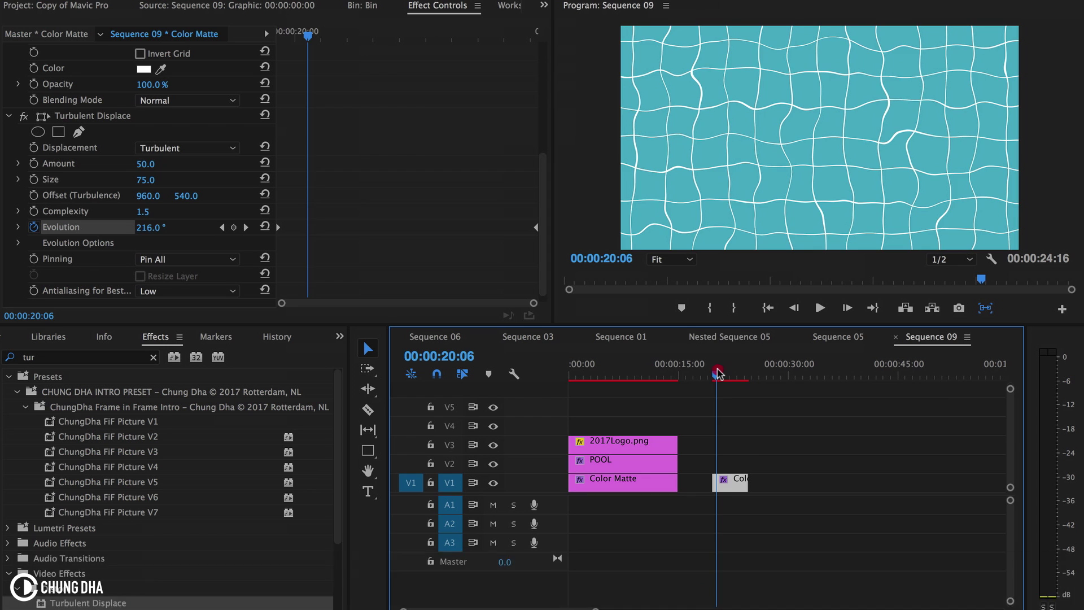
{"action": "key", "text": "space"}
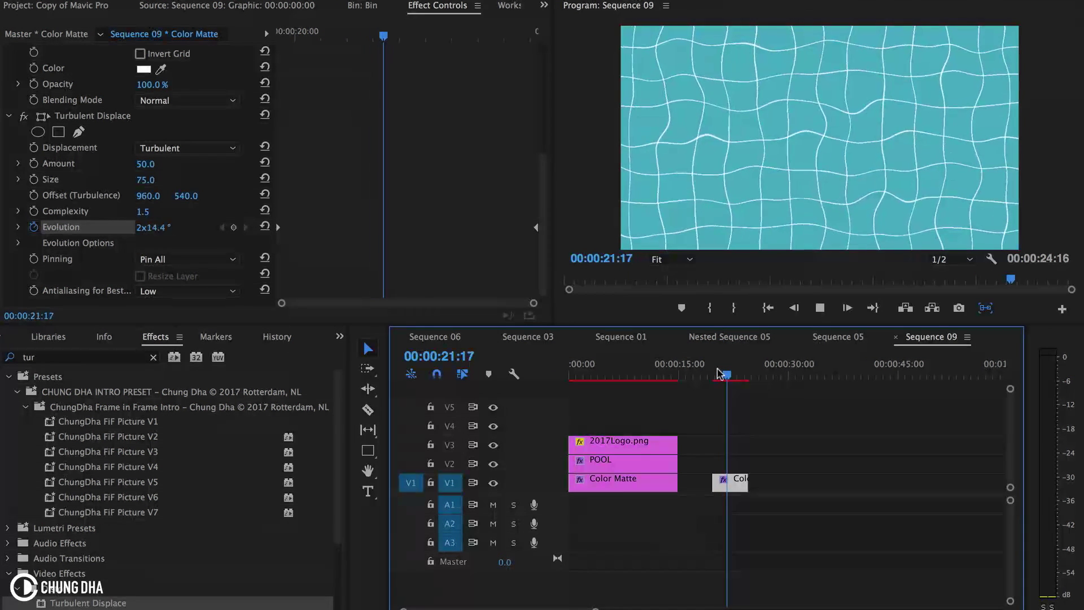
{"action": "key", "text": "space"}
{"action": "left_click", "coordinate": [151, 359]}
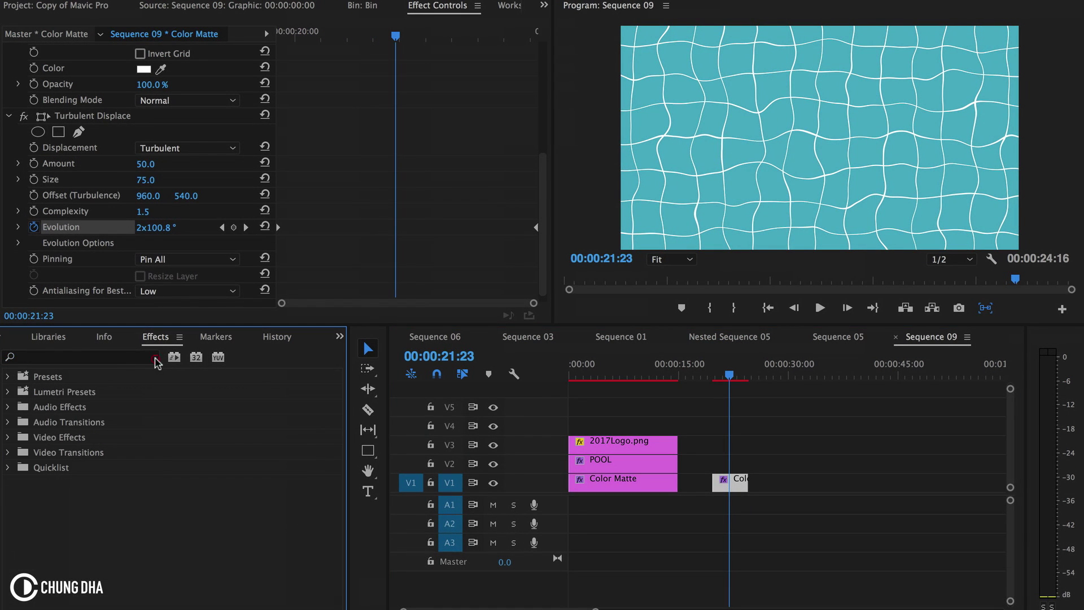
{"action": "left_click", "coordinate": [137, 357]}
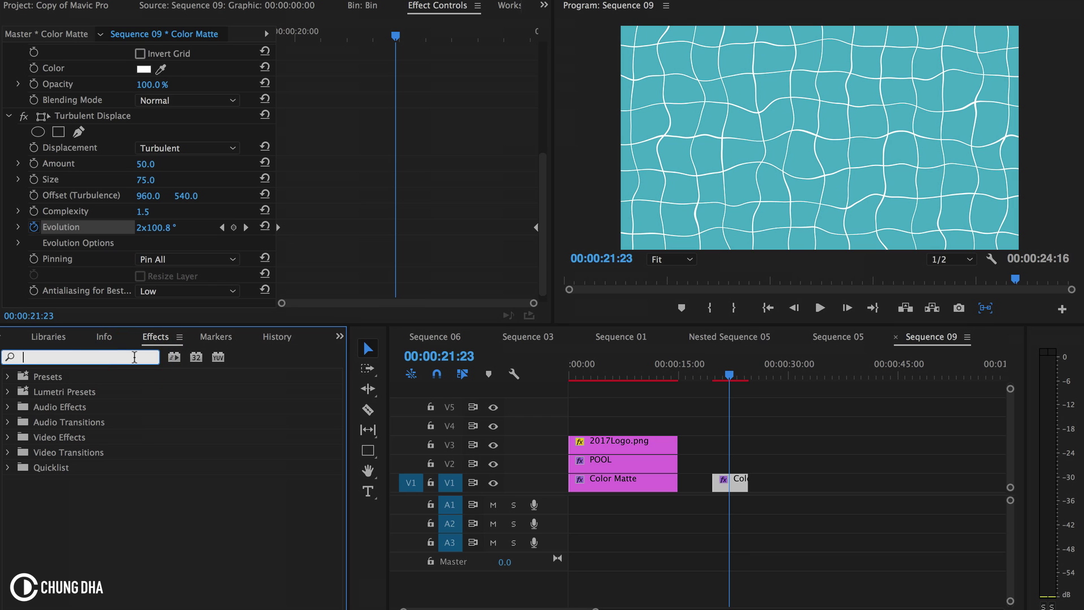
{"action": "type", "text": "light"}
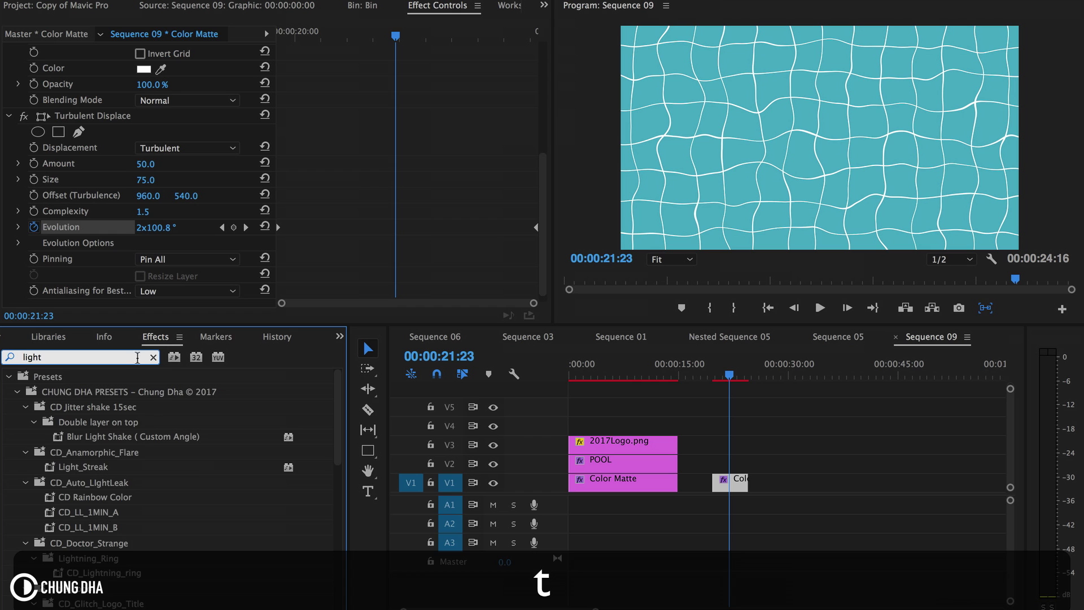
{"action": "scroll", "coordinate": [198, 482], "scroll_direction": "down", "scroll_amount": 10}
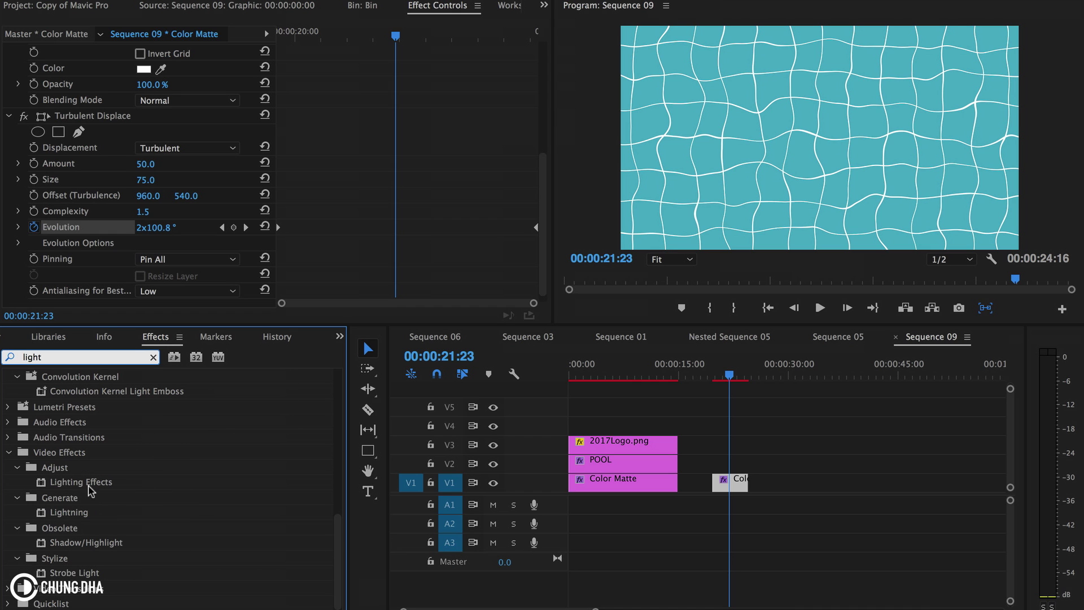
- Apply Lighting Effects to the matte and move Turbulent Displace below it
{"action": "left_click_drag", "start_coordinate": [78, 485], "coordinate": [727, 487]}
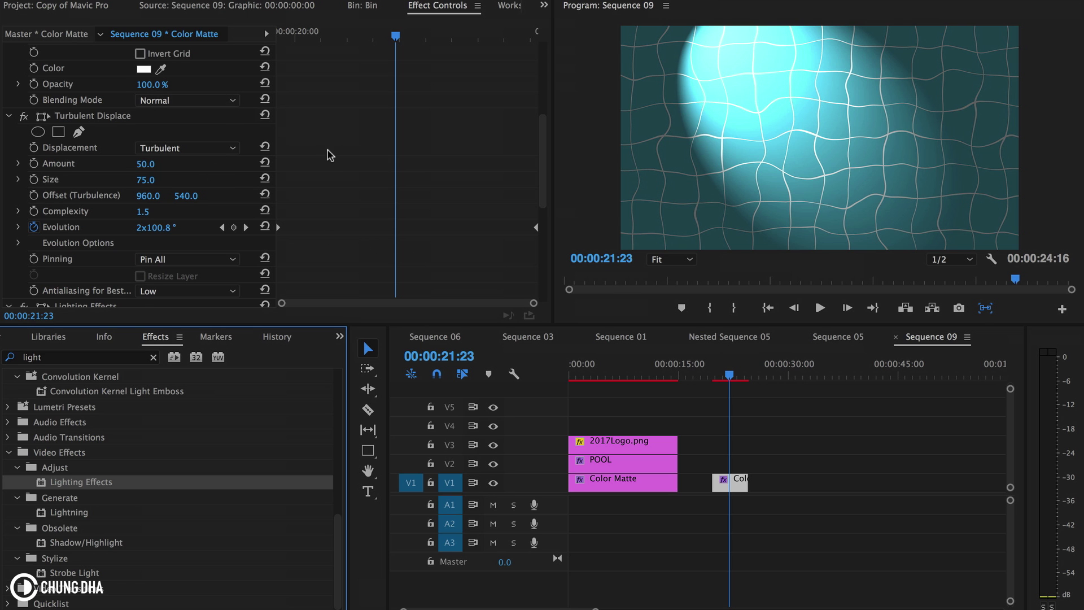
{"action": "scroll", "coordinate": [359, 147], "scroll_direction": "down", "scroll_amount": 2}
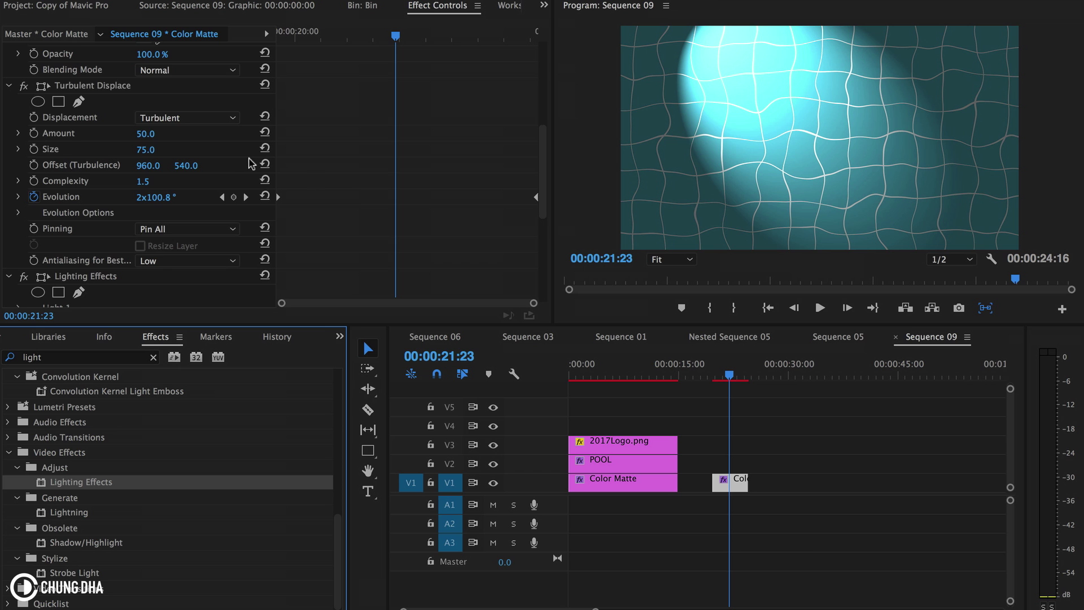
{"action": "scroll", "coordinate": [353, 195], "scroll_direction": "down", "scroll_amount": 6}
{"action": "scroll", "coordinate": [354, 195], "scroll_direction": "up", "scroll_amount": 11}
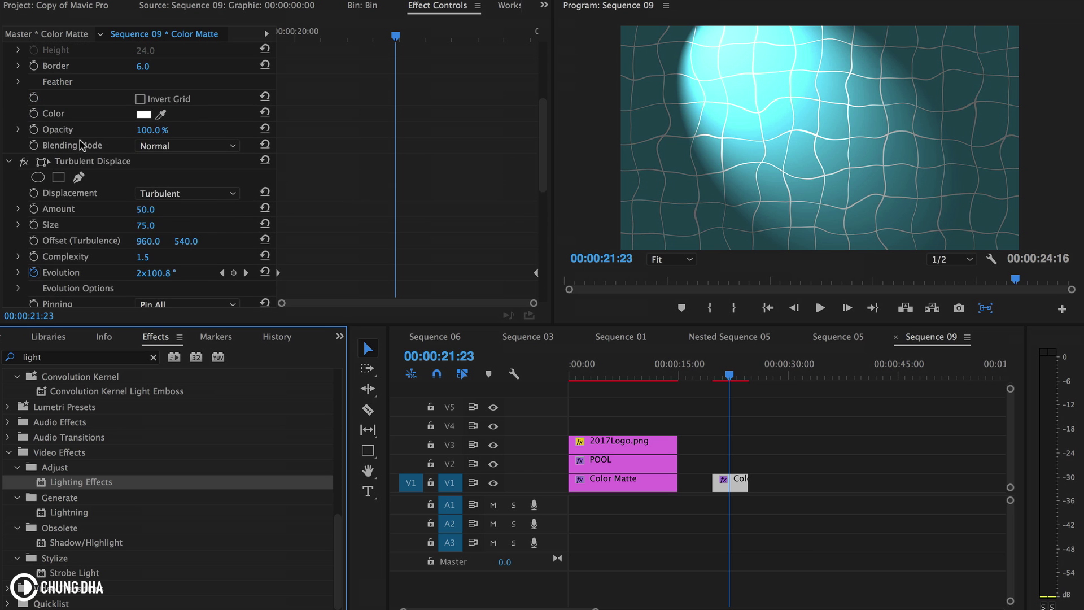
{"action": "left_click", "coordinate": [10, 163]}
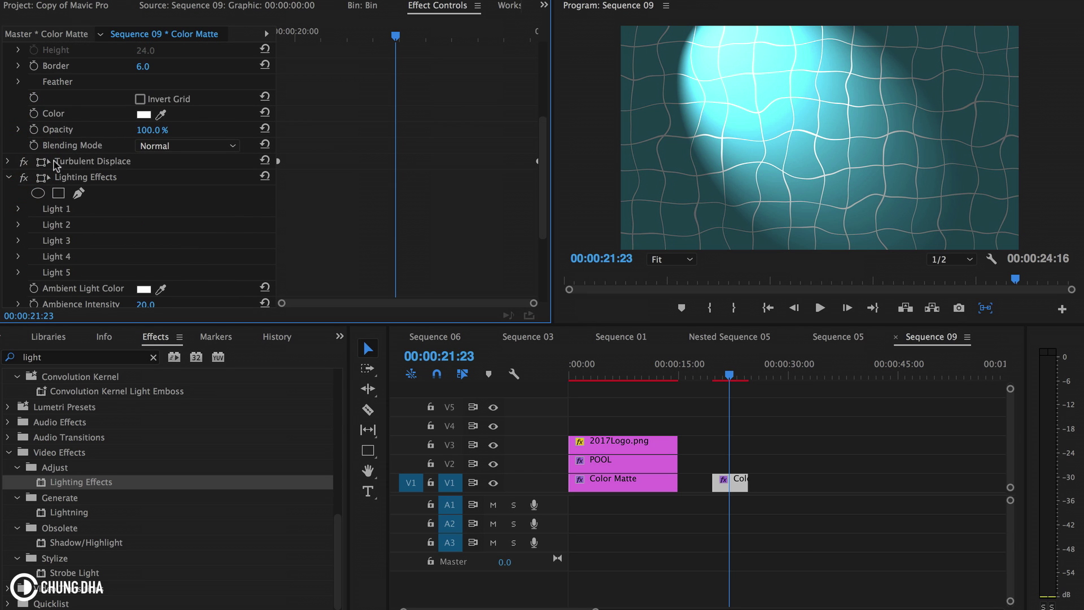
{"action": "left_click", "coordinate": [13, 178]}
{"action": "left_click_drag", "start_coordinate": [113, 265], "coordinate": [62, 291]}
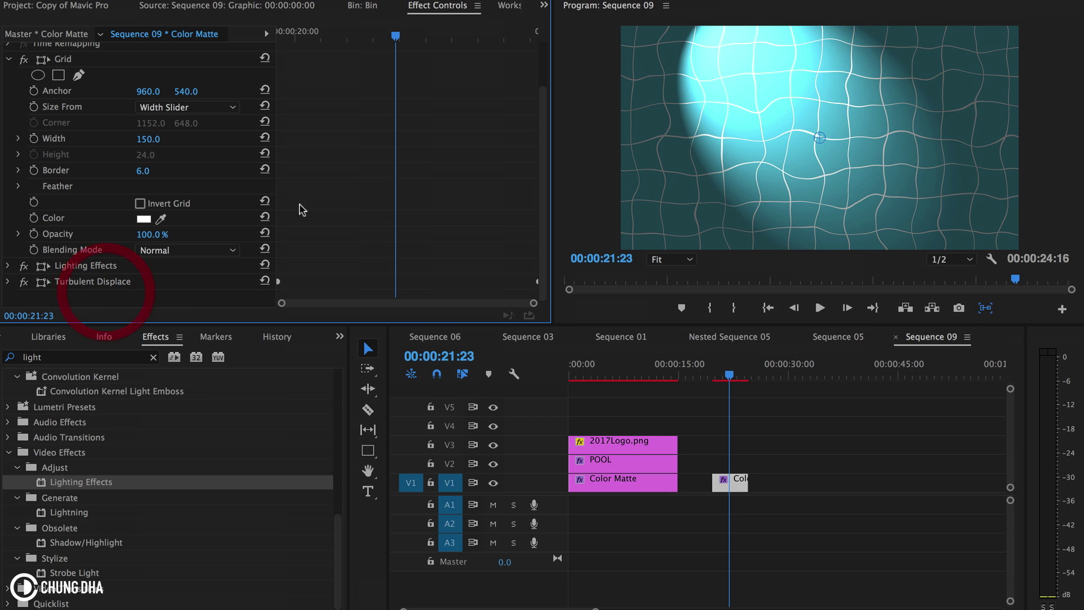
{"action": "left_click", "coordinate": [8, 58]}
{"action": "left_click", "coordinate": [9, 130]}
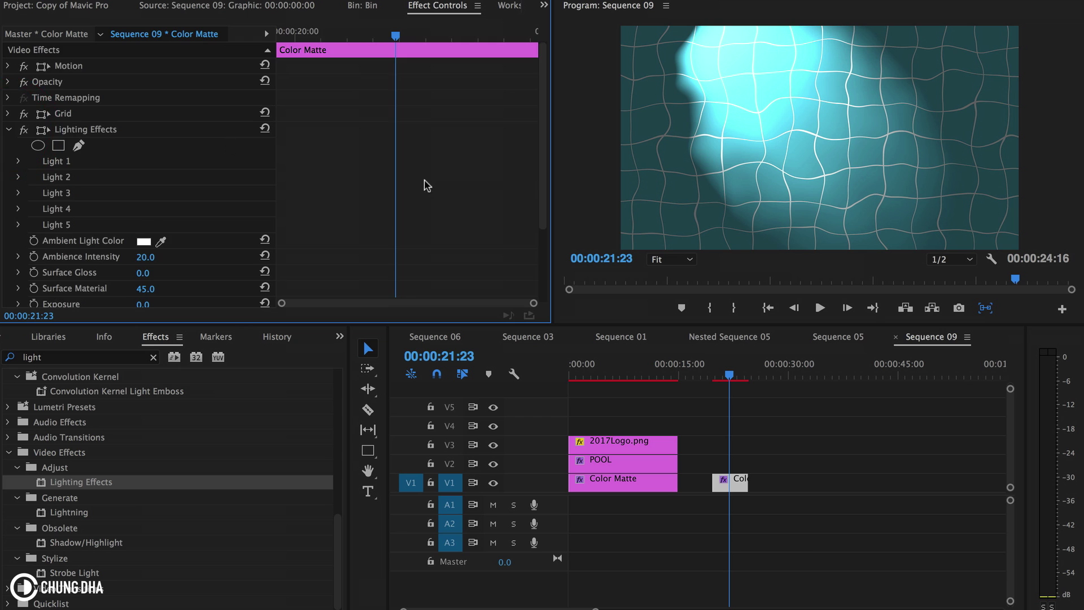
- Give Light 1 a Major Radius of 55 and Minor Radius of 54
{"action": "scroll", "coordinate": [427, 186], "scroll_direction": "down", "scroll_amount": 3}
{"action": "left_click", "coordinate": [17, 86]}
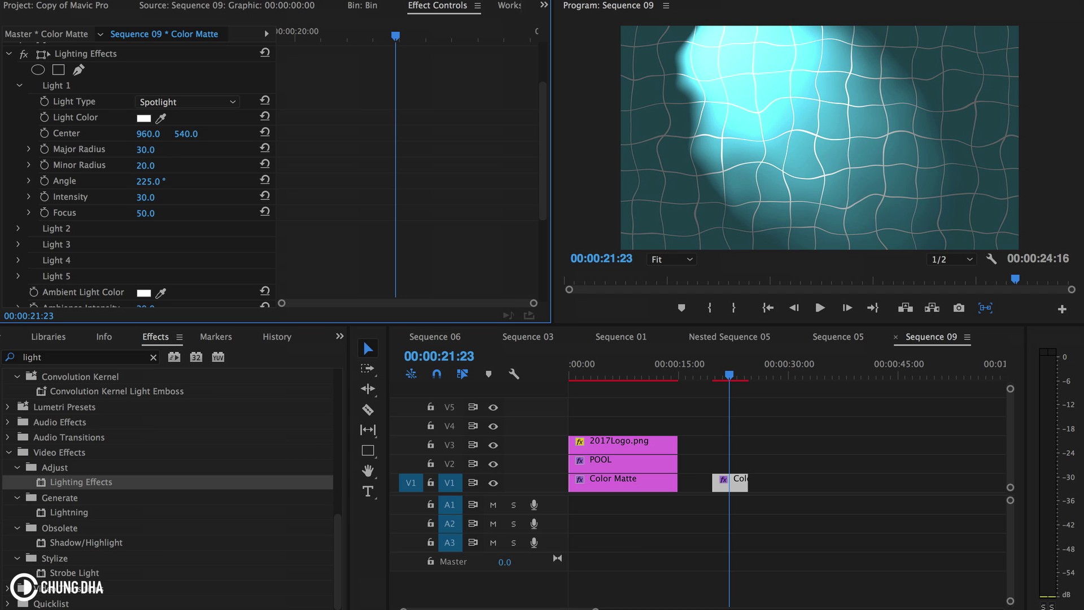
{"action": "left_click", "coordinate": [175, 149]}
{"action": "type", "text": "55"}
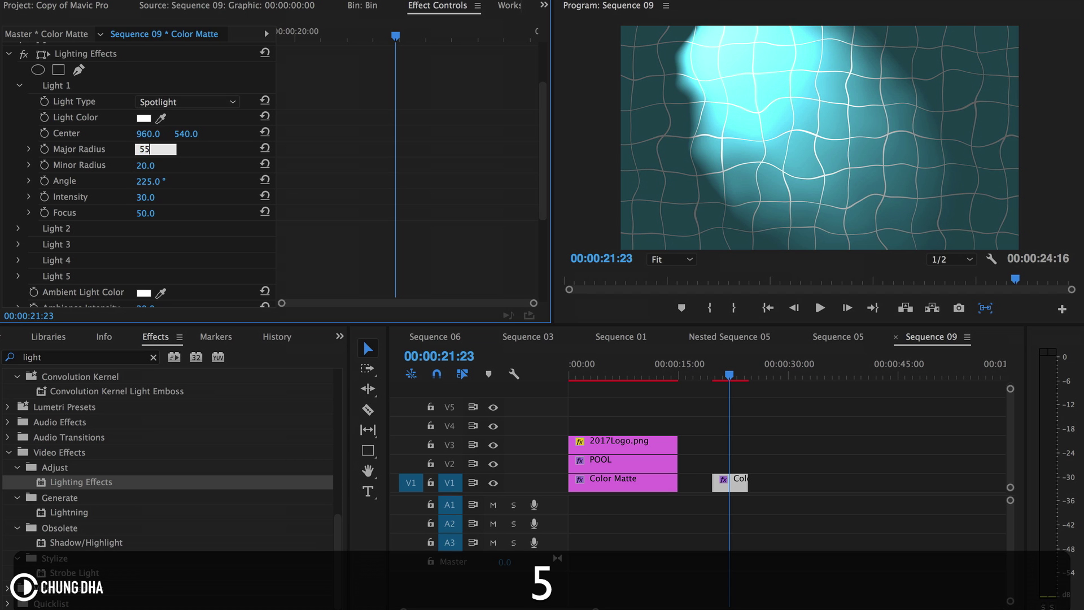
{"action": "left_click", "coordinate": [156, 165]}
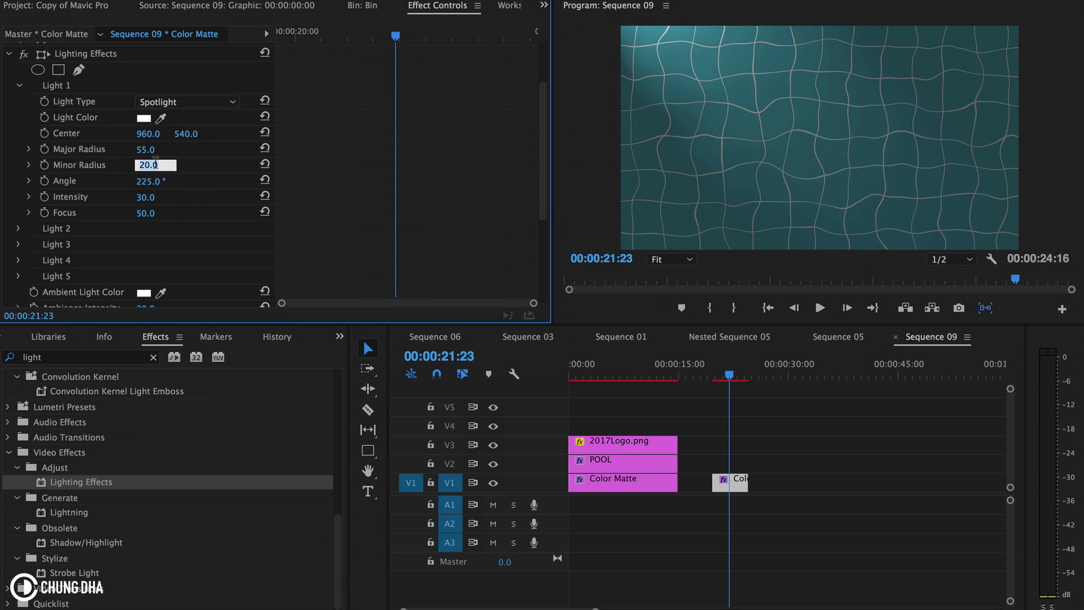
{"action": "type", "text": "54"}
{"action": "key", "text": "Return"}
- Set the light Intensity to 7 and Focus to 0
{"action": "left_click", "coordinate": [155, 196]}
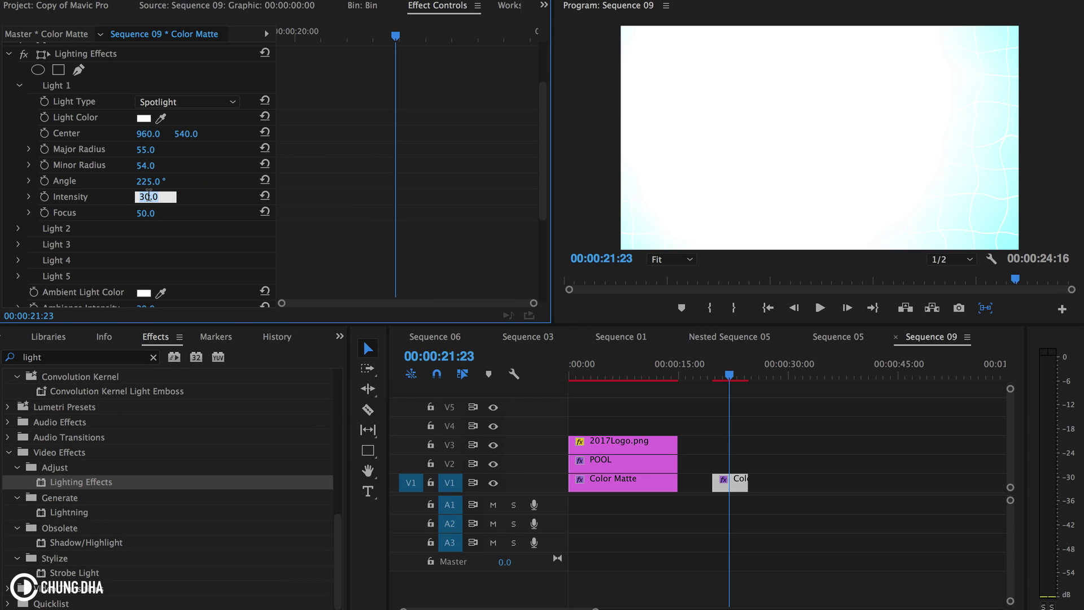
{"action": "type", "text": "7"}
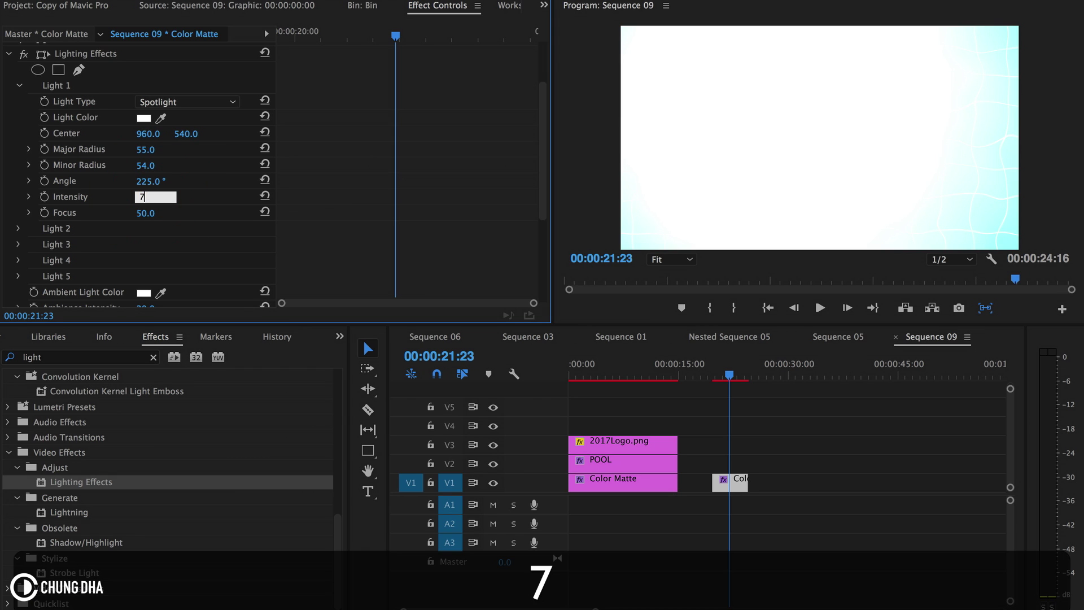
{"action": "key", "text": "Return"}
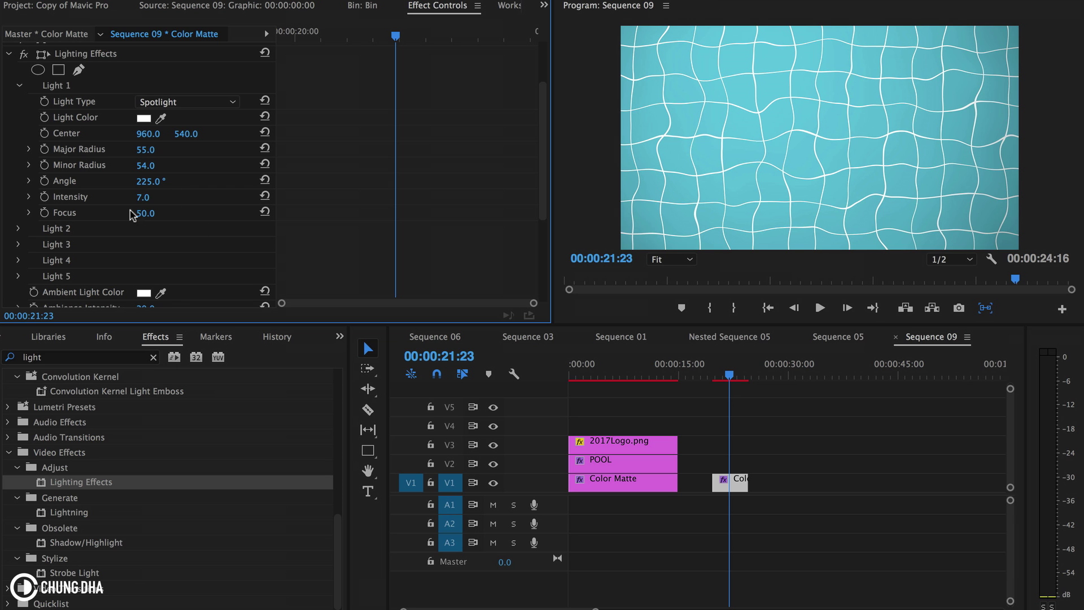
{"action": "left_click_drag", "start_coordinate": [145, 214], "coordinate": [105, 214]}
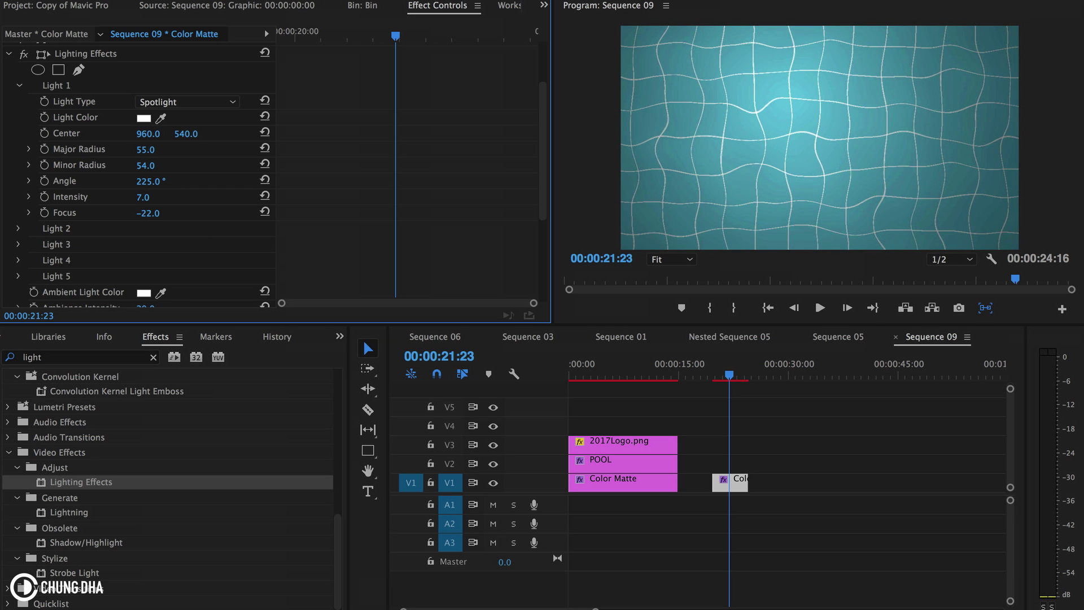
{"action": "left_click", "coordinate": [148, 213]}
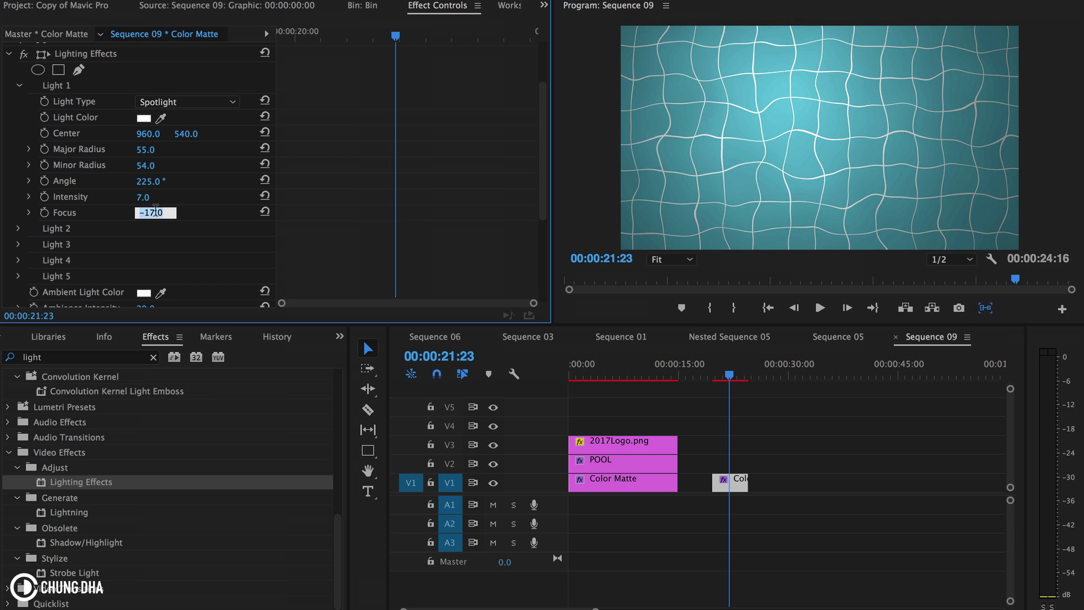
{"action": "type", "text": "0"}
{"action": "key", "text": "Return"}
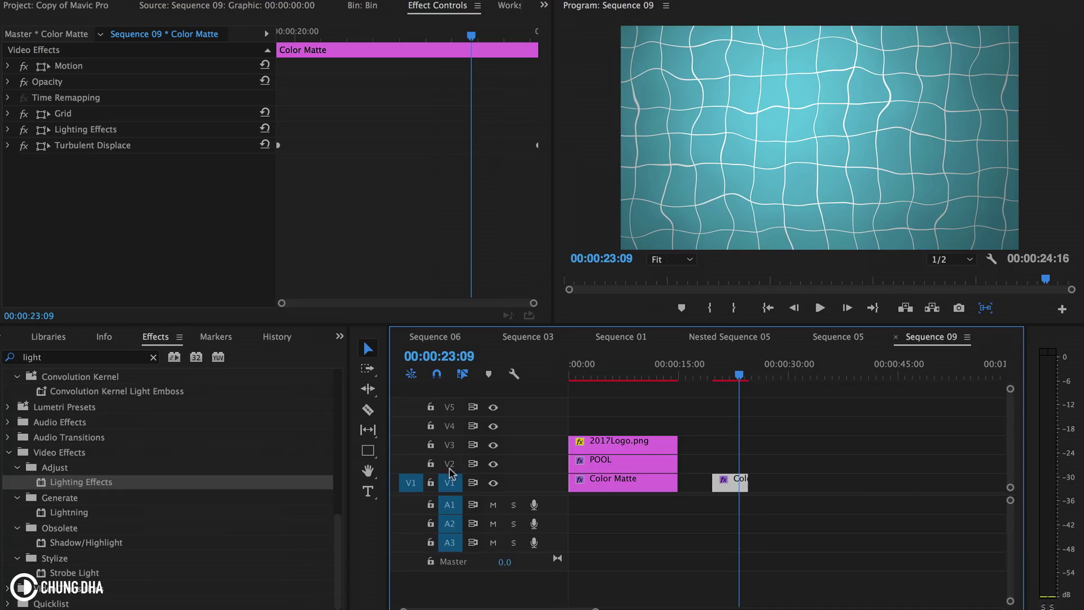
- Add the text 'POOL' in the Program monitor and centre-align it
{"action": "left_click", "coordinate": [368, 492]}
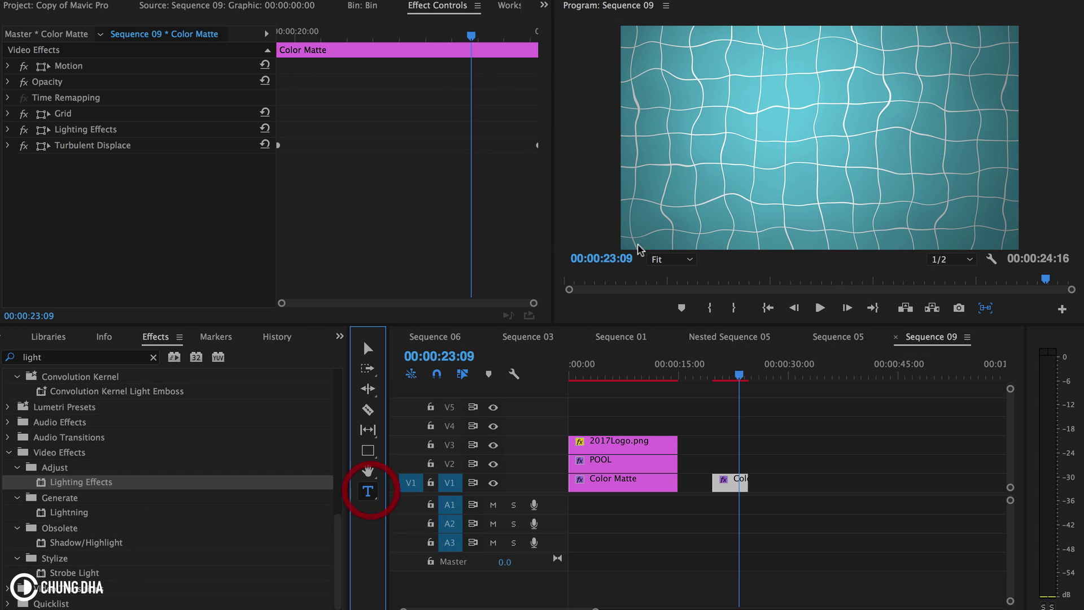
{"action": "left_click", "coordinate": [780, 148]}
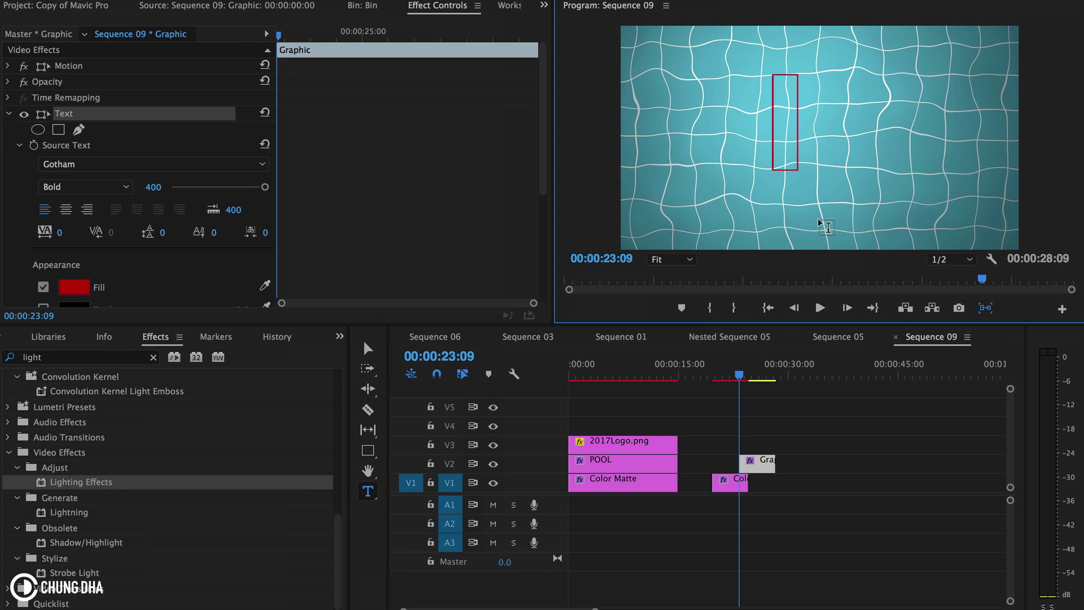
{"action": "type", "text": "POOL"}
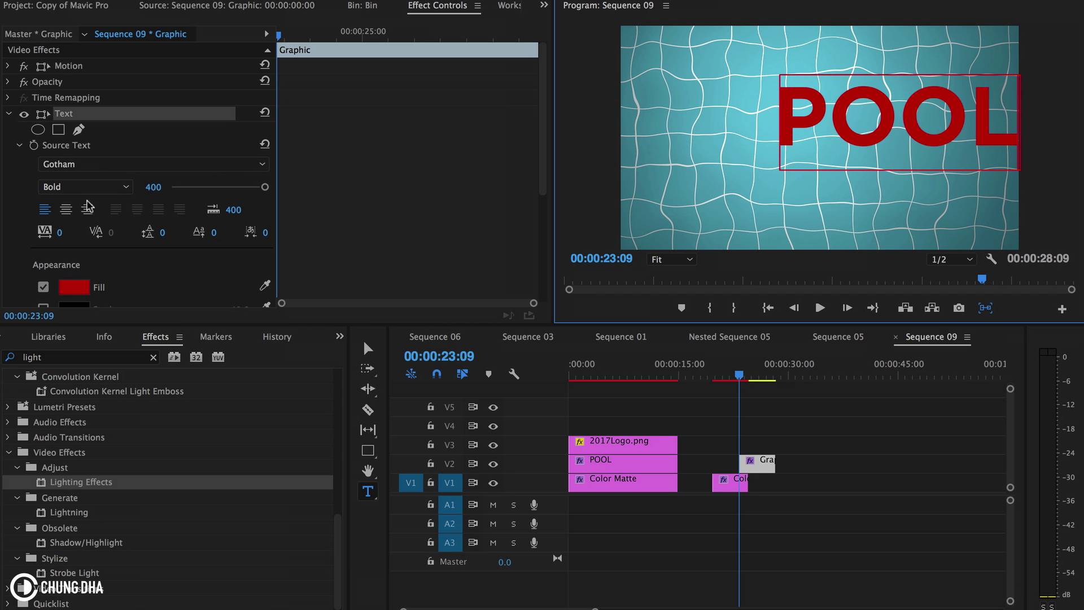
{"action": "left_click", "coordinate": [66, 210]}
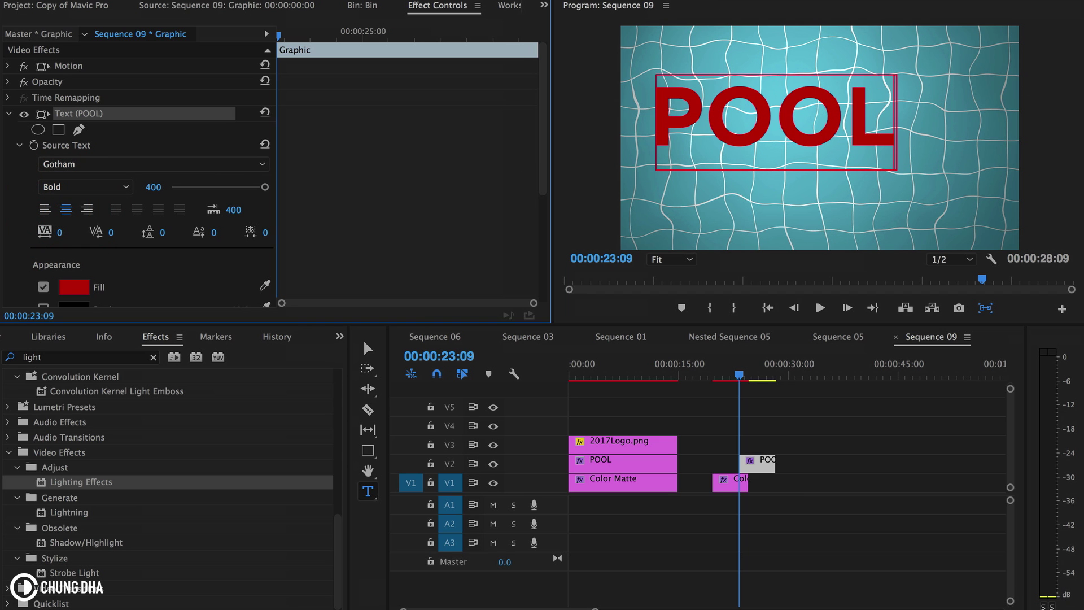
- Switch to the Graphics workspace and select the POOL graphic clip on V2 at 00:00:21:00
{"action": "left_click", "coordinate": [430, 0]}
{"action": "mouse_move", "coordinate": [516, 3]}
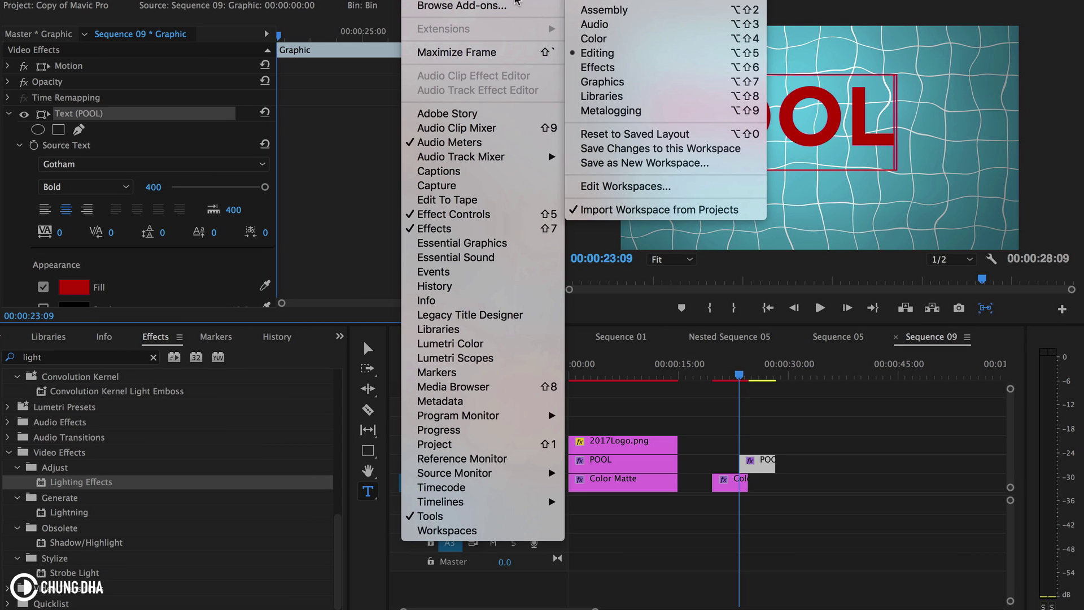
{"action": "left_click", "coordinate": [658, 82]}
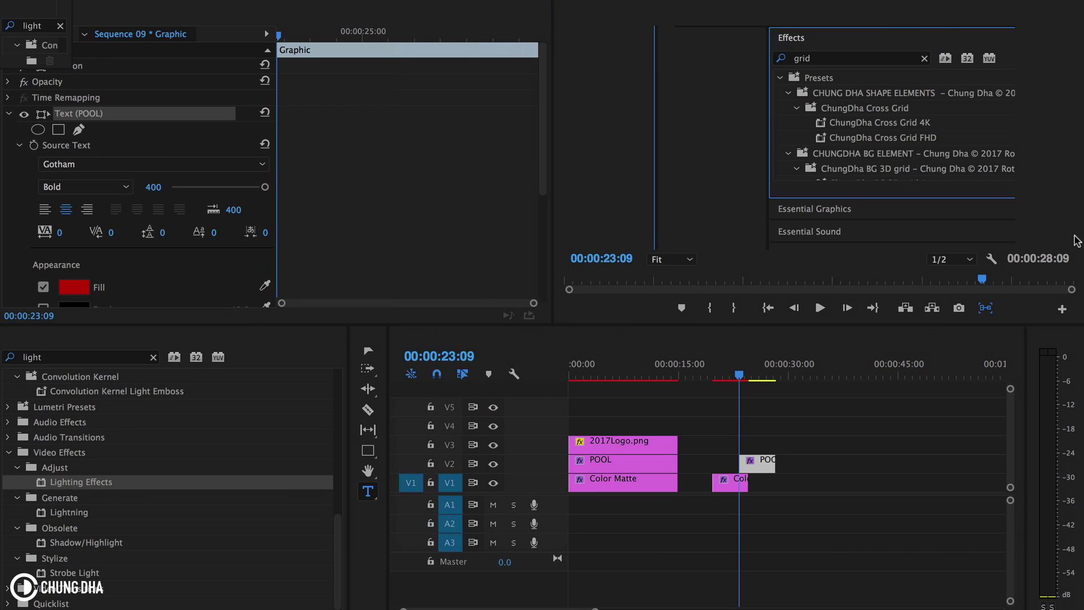
{"action": "left_click", "coordinate": [999, 64]}
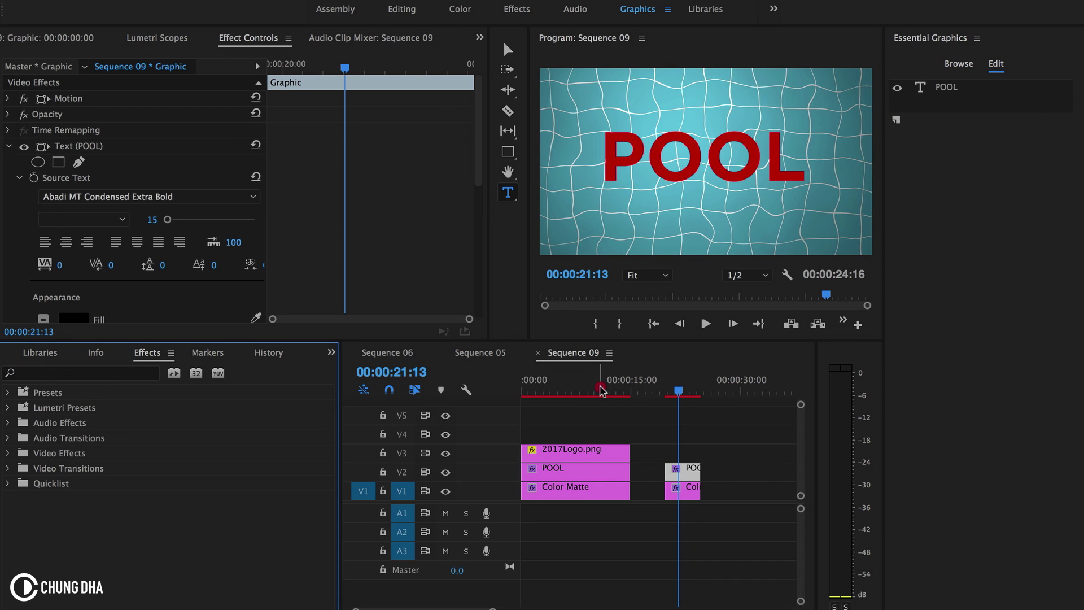
{"action": "left_click", "coordinate": [587, 390]}
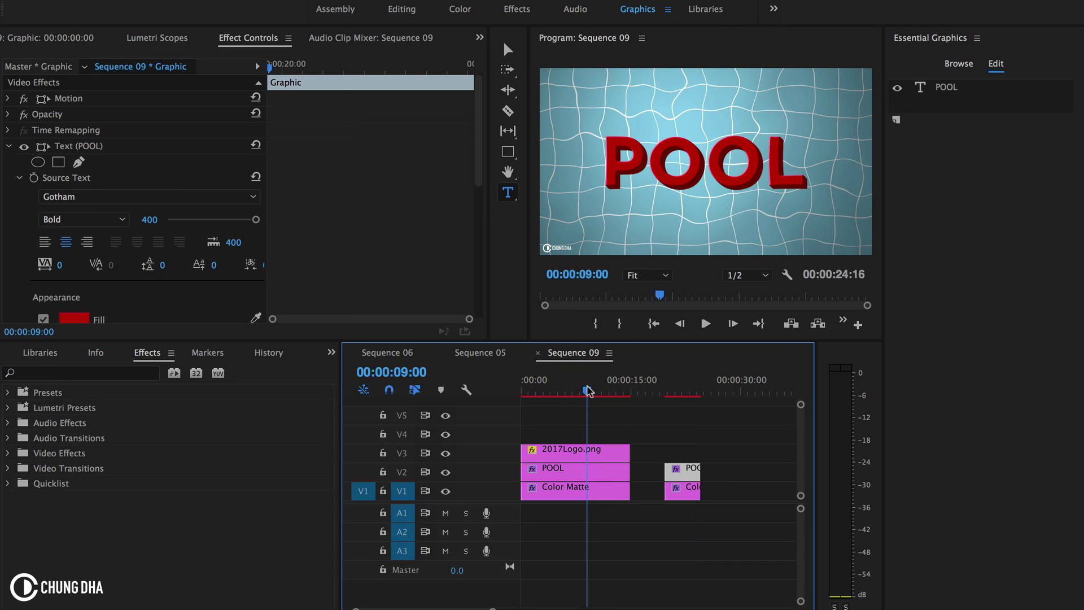
{"action": "left_click_drag", "start_coordinate": [588, 391], "coordinate": [675, 393]}
{"action": "left_click", "coordinate": [681, 474]}
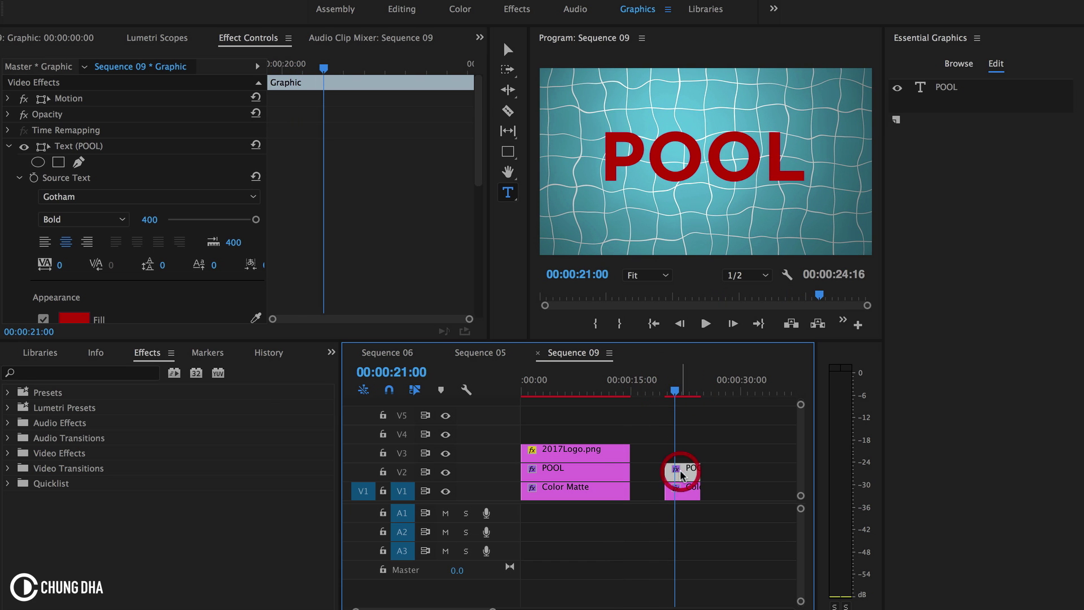
- Search for 'bevel' and apply Bevel Alpha to the POOL clip
{"action": "left_click", "coordinate": [116, 374]}
{"action": "type", "text": "b"}
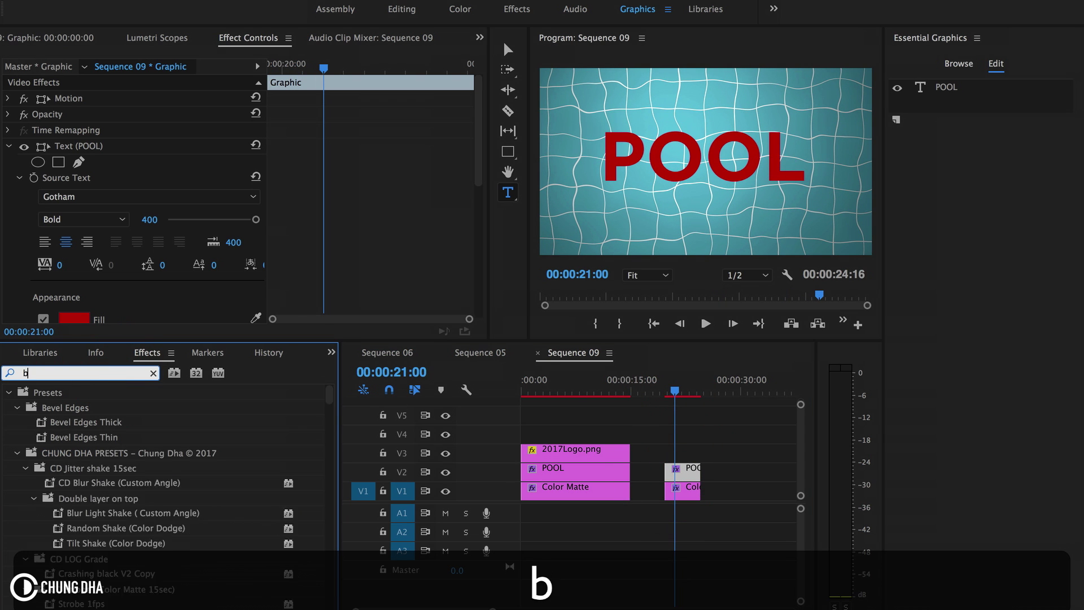
{"action": "type", "text": "evel"}
{"action": "key", "text": "Return"}
{"action": "scroll", "coordinate": [96, 527], "scroll_direction": "down", "scroll_amount": 2}
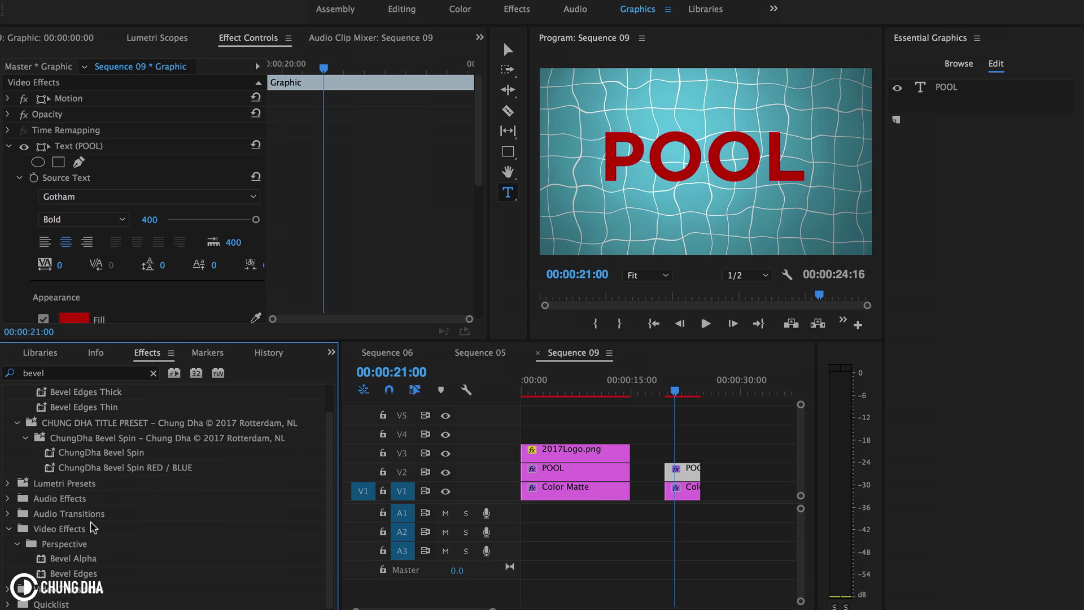
{"action": "left_click_drag", "start_coordinate": [84, 559], "coordinate": [684, 472]}
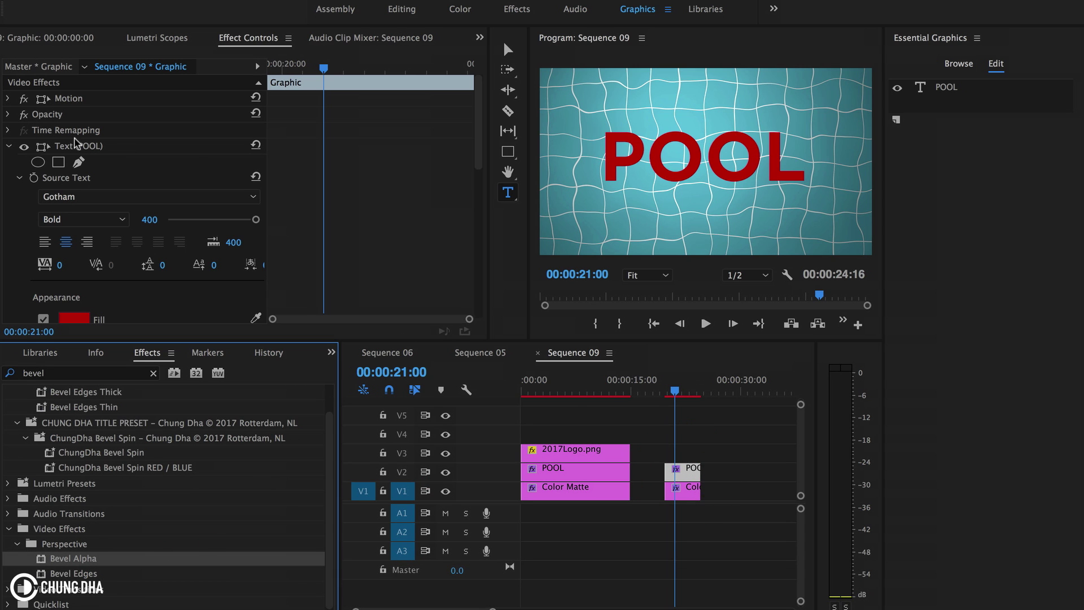
- Set Bevel Alpha Light Intensity to 1.00 and Edge Thickness to 3.90
{"action": "left_click", "coordinate": [9, 145]}
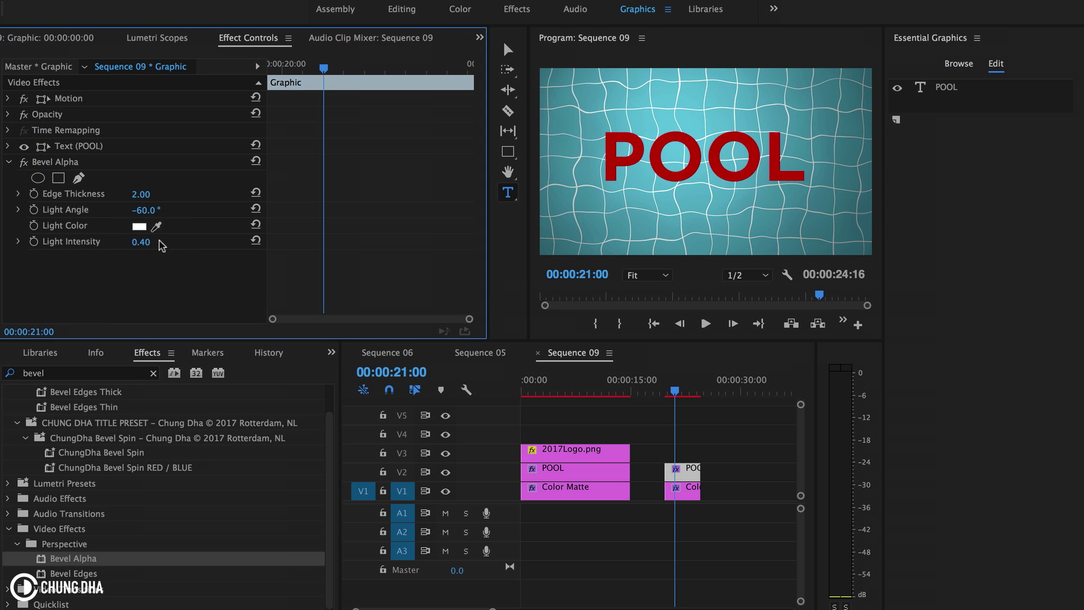
{"action": "left_click_drag", "start_coordinate": [140, 242], "coordinate": [181, 241]}
{"action": "left_click_drag", "start_coordinate": [141, 195], "coordinate": [159, 195]}
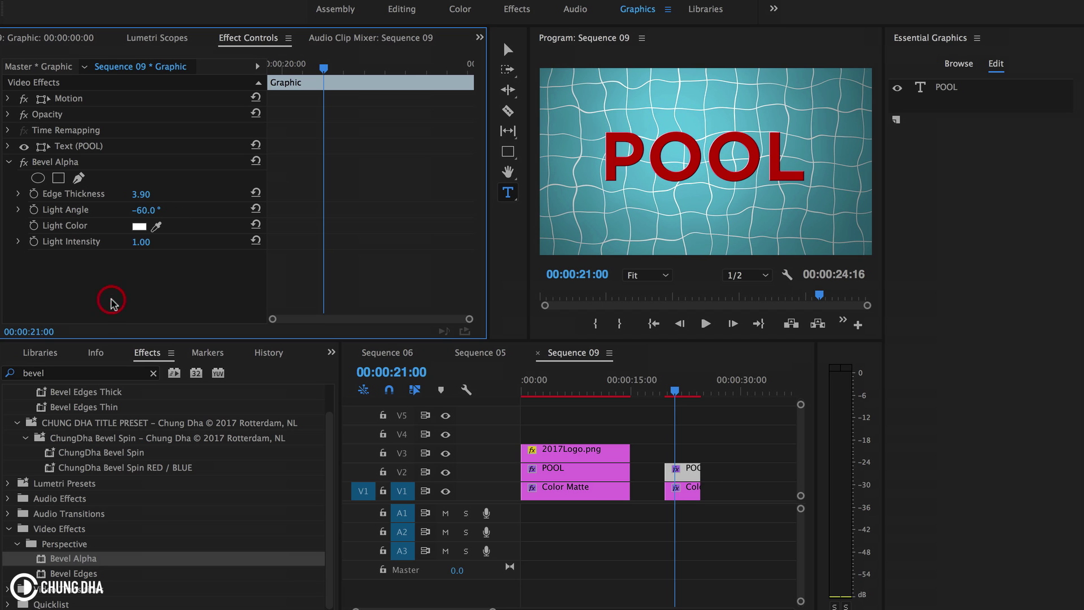
- Search for 'drop' and apply Drop Shadow to the POOL text
{"action": "left_click", "coordinate": [113, 376]}
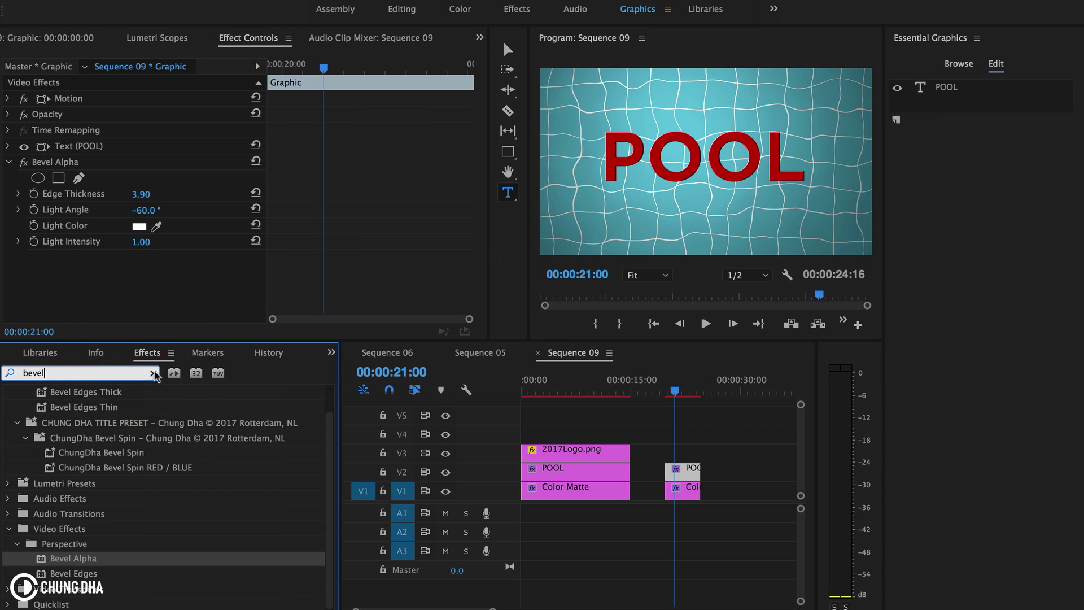
{"action": "key", "text": "BackSpace"}
{"action": "type", "text": "shd"}
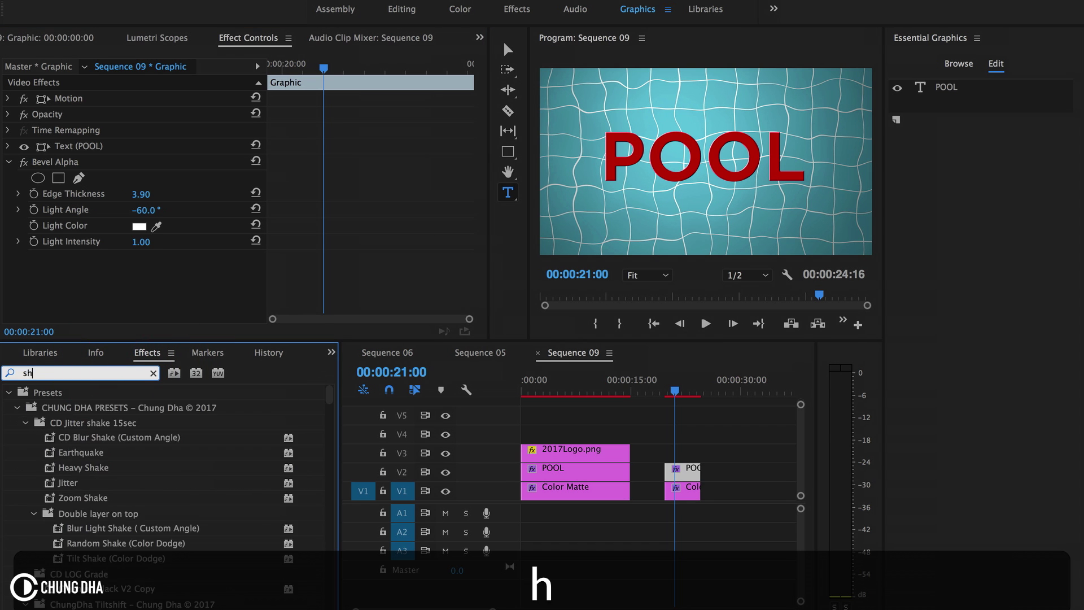
{"action": "key", "text": "BackSpace"}
{"action": "key", "text": "BackSpace"}
{"action": "key", "text": "BackSpace"}
{"action": "type", "text": "r"}
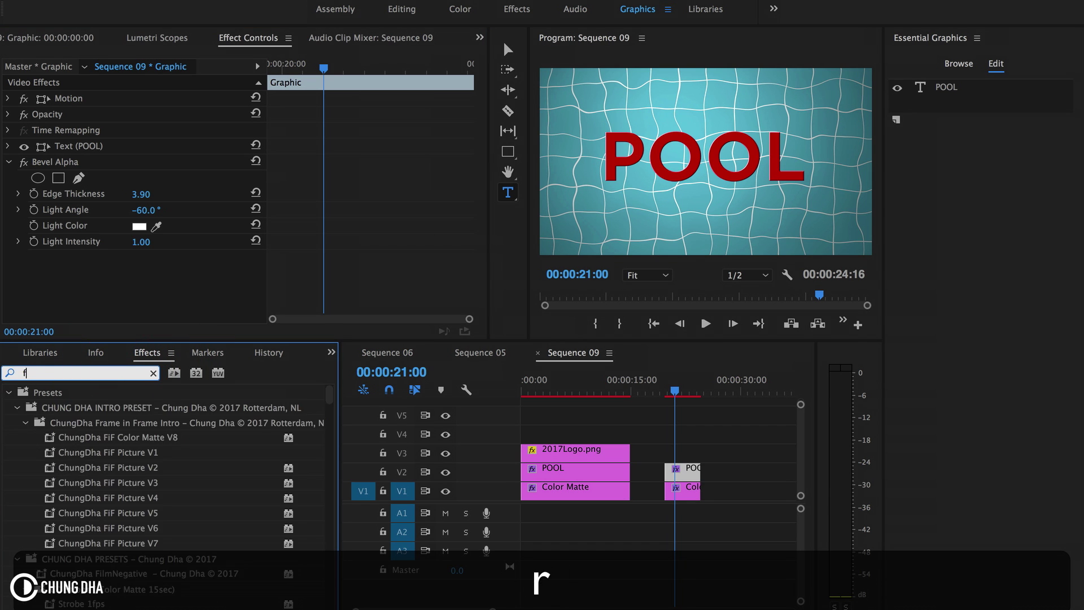
{"action": "key", "text": "BackSpace"}
{"action": "type", "text": "drop"}
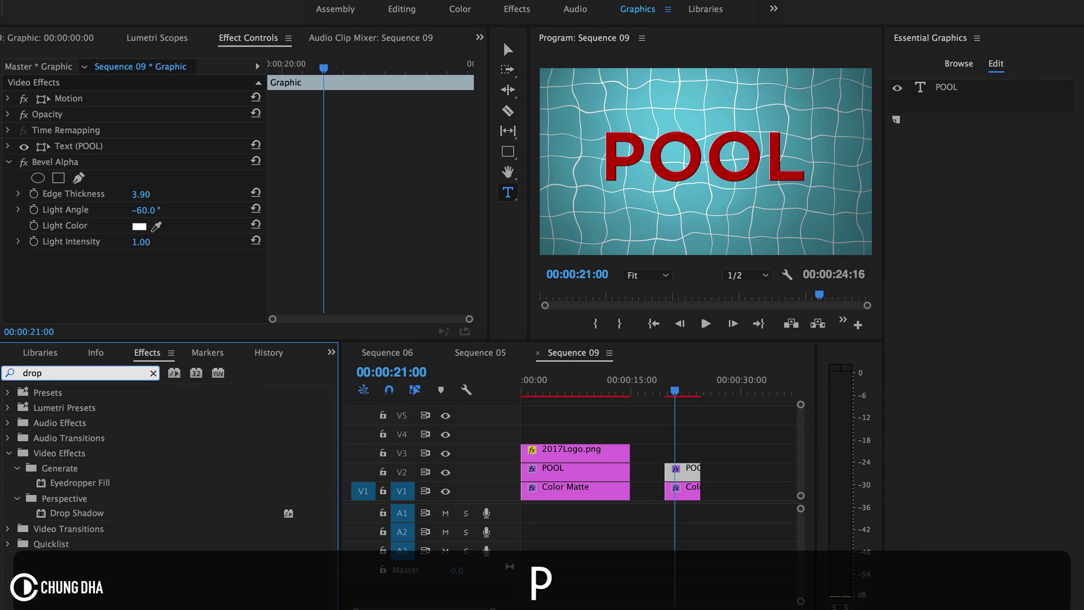
{"action": "left_click_drag", "start_coordinate": [96, 512], "coordinate": [192, 294]}
- Set the shadow colour to dark red #670000 and opacity to 100%, keeping distance 5.0
{"action": "scroll", "coordinate": [299, 277], "scroll_direction": "down", "scroll_amount": 3}
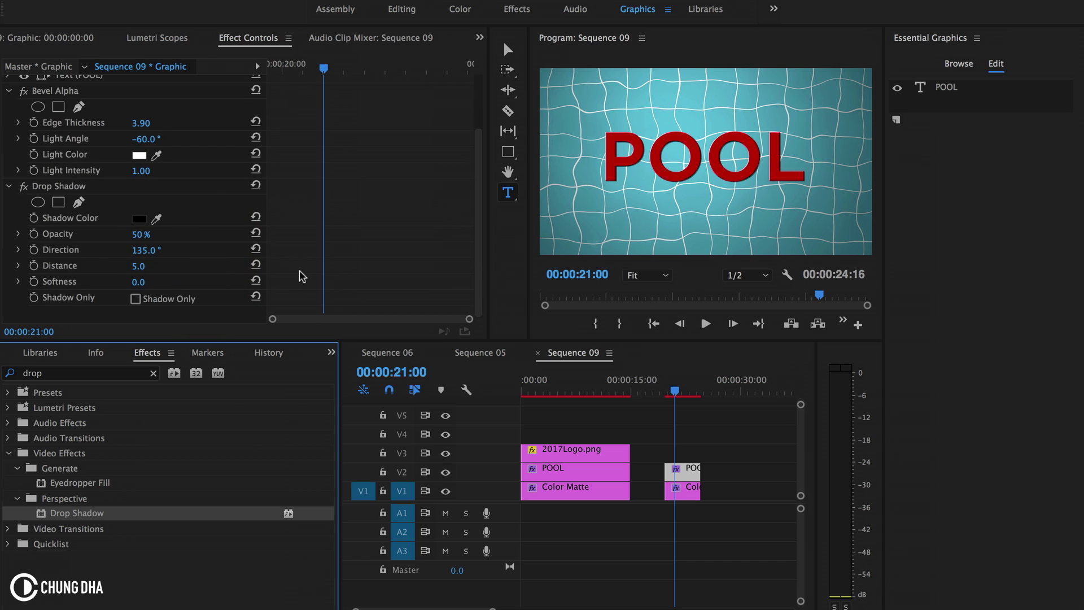
{"action": "left_click", "coordinate": [139, 220]}
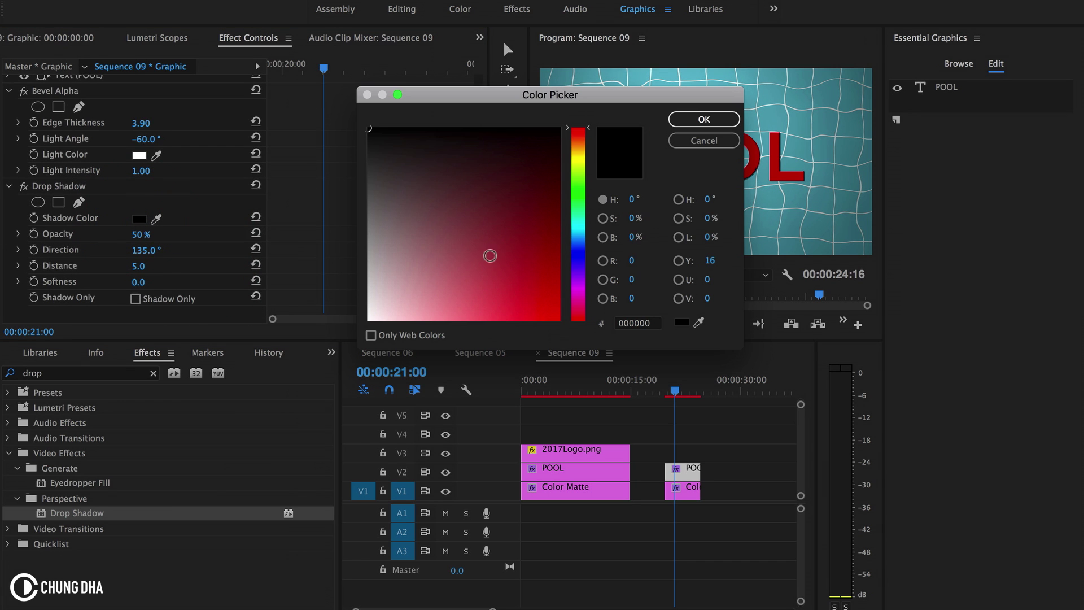
{"action": "left_click_drag", "start_coordinate": [545, 218], "coordinate": [558, 210]}
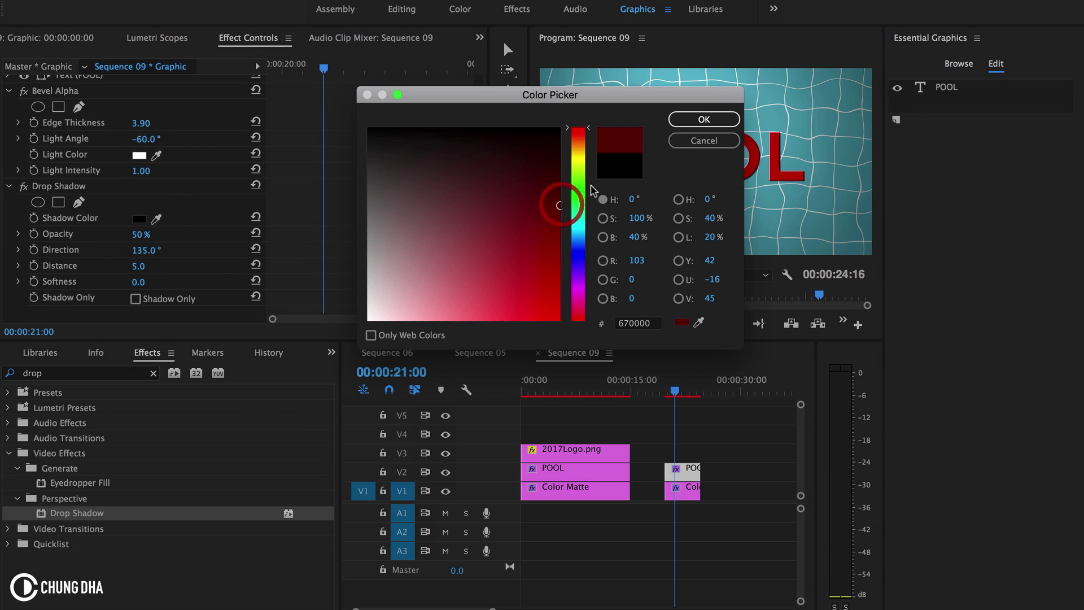
{"action": "left_click", "coordinate": [705, 119]}
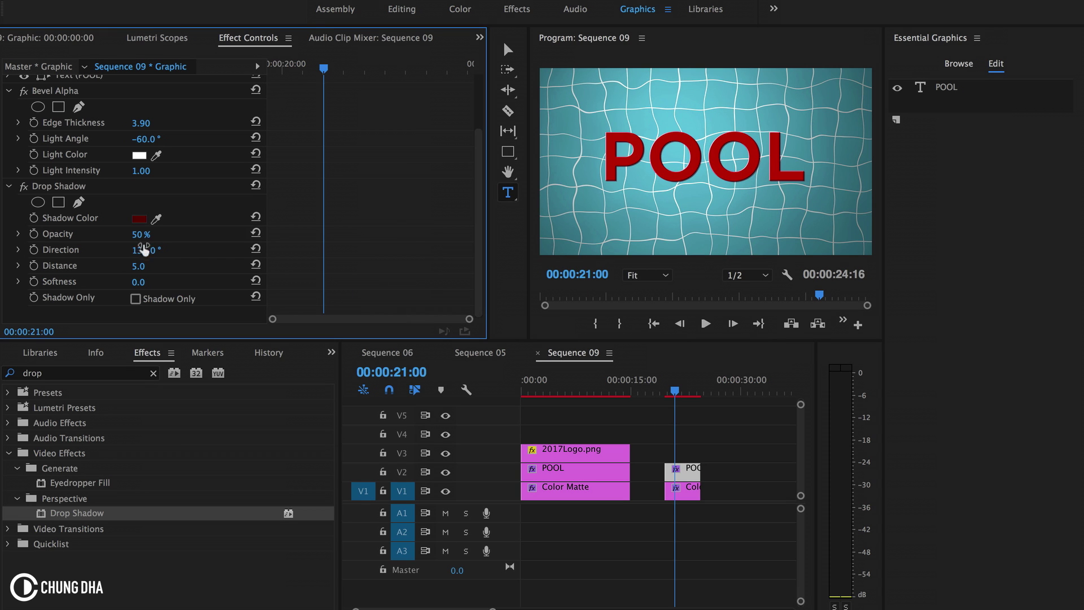
{"action": "left_click_drag", "start_coordinate": [140, 234], "coordinate": [150, 300]}
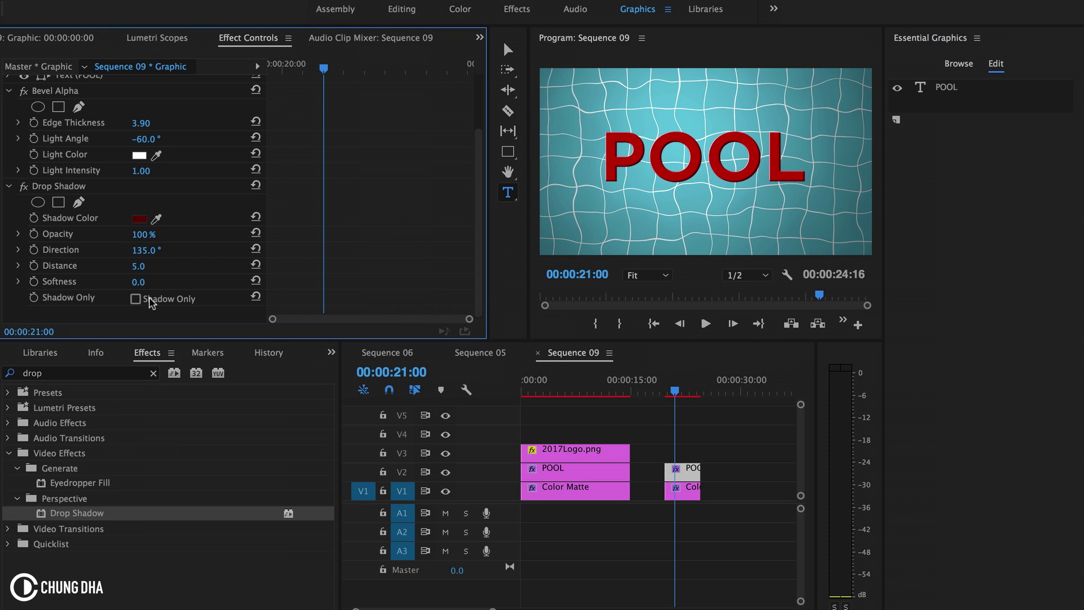
{"action": "left_click", "coordinate": [139, 268]}
{"action": "left_click", "coordinate": [226, 274]}
- Copy the Drop Shadow effect and paste two more copies onto the POOL text
{"action": "left_click", "coordinate": [158, 188]}
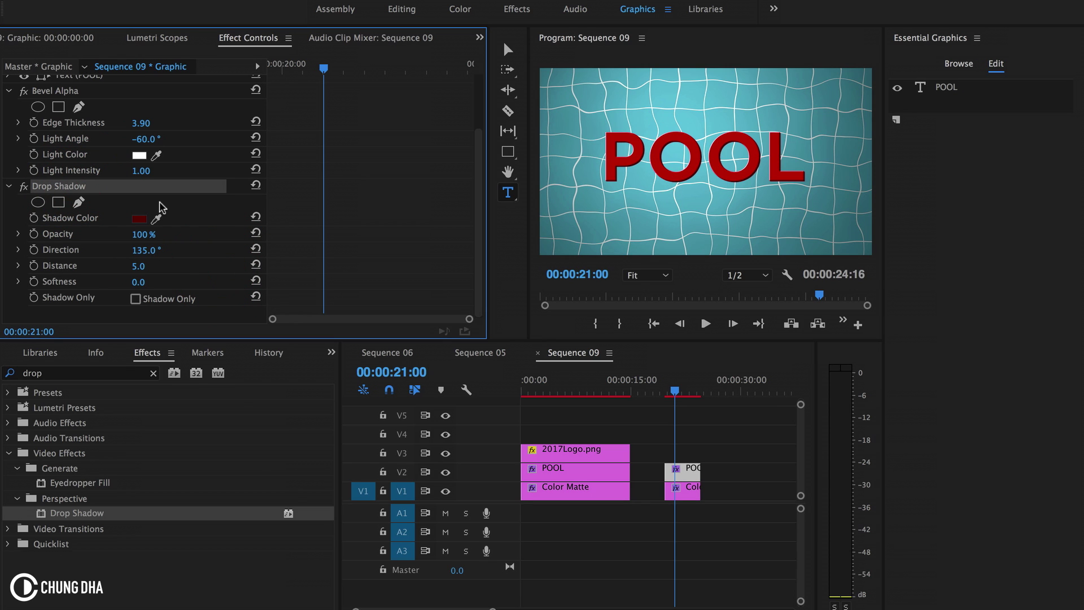
{"action": "key", "text": "super+c"}
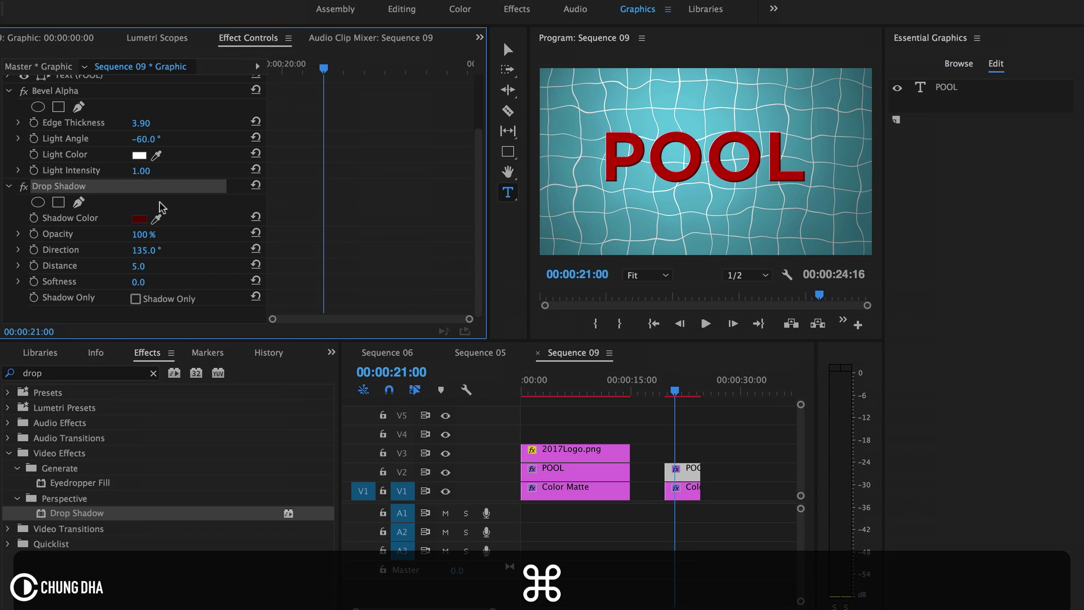
{"action": "key", "text": "super+v"}
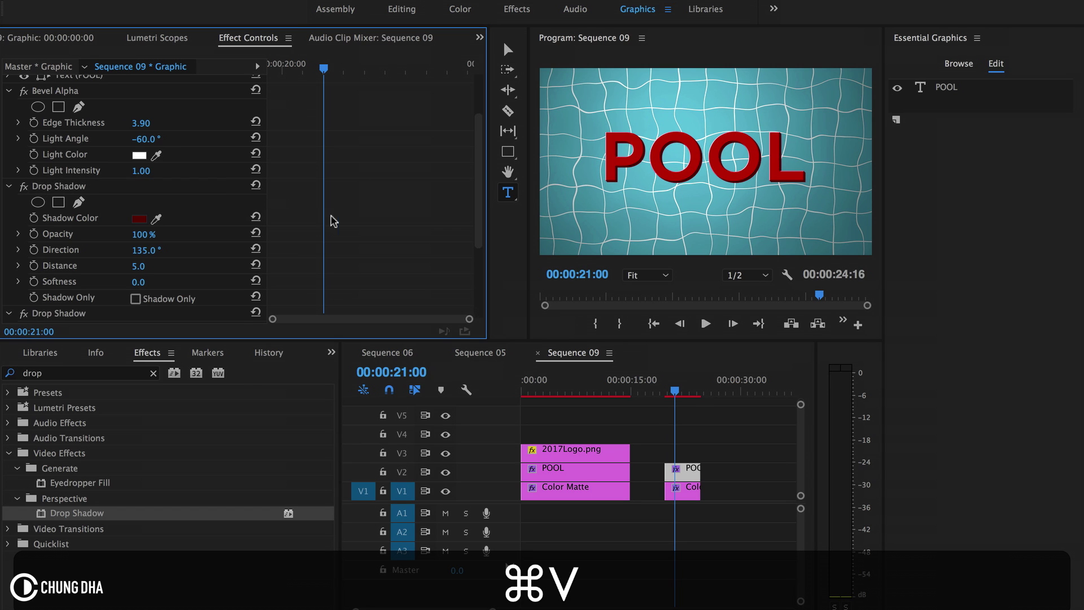
{"action": "scroll", "coordinate": [350, 221], "scroll_direction": "down", "scroll_amount": 5}
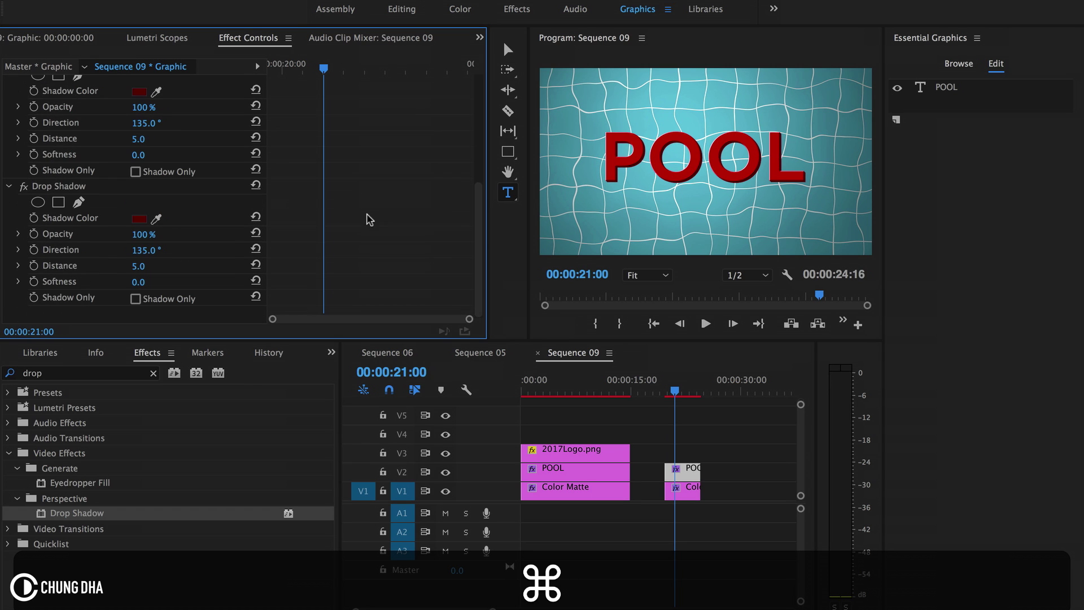
{"action": "left_click", "coordinate": [305, 281]}
{"action": "key", "text": "super+v"}
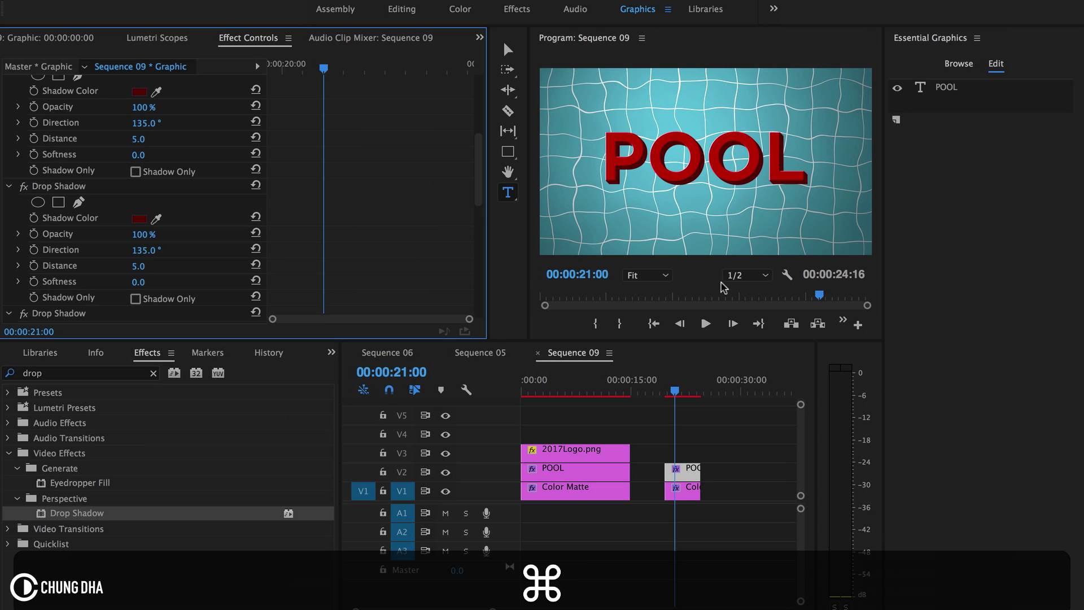
- Play back near the POOL clip end to check the stacked shadows
{"action": "left_click", "coordinate": [670, 395]}
{"action": "key", "text": "space"}
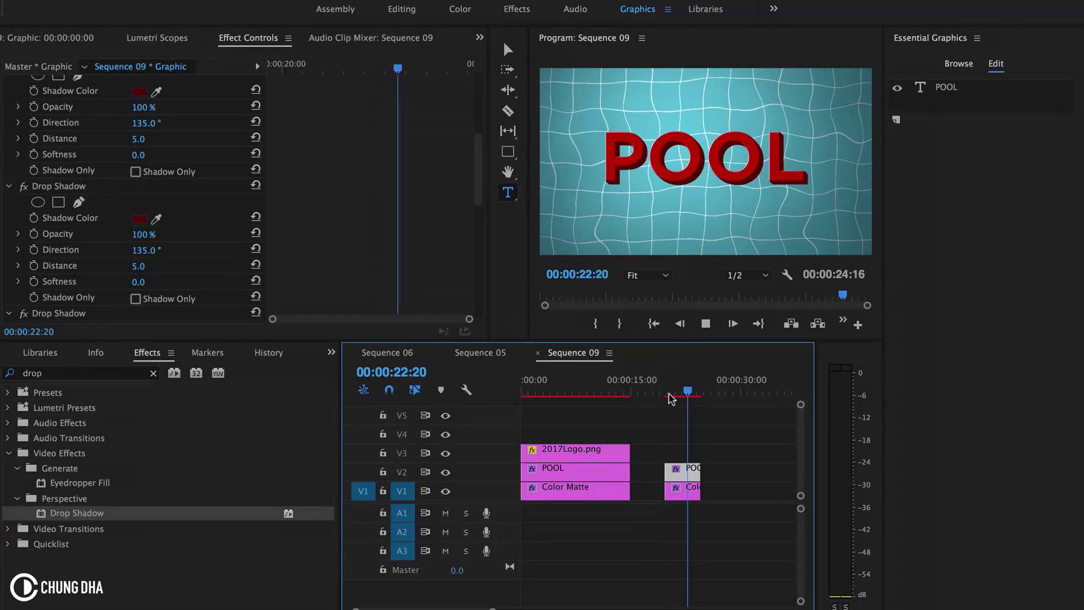
{"action": "key", "text": "space"}
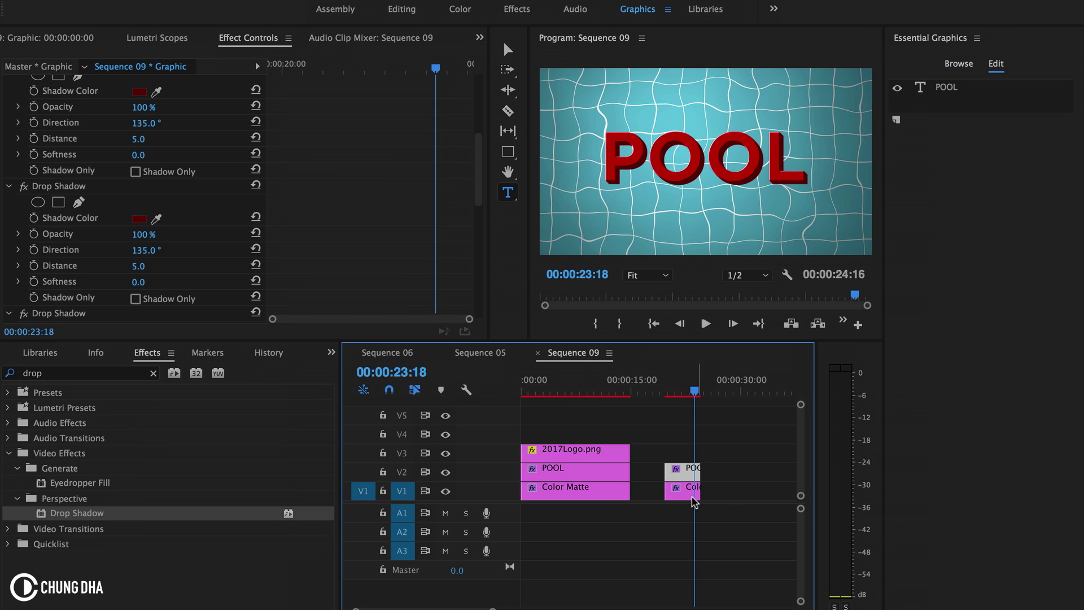
- Search for 'turb' and apply Turbulent Displace to the POOL text
{"action": "left_click", "coordinate": [154, 373]}
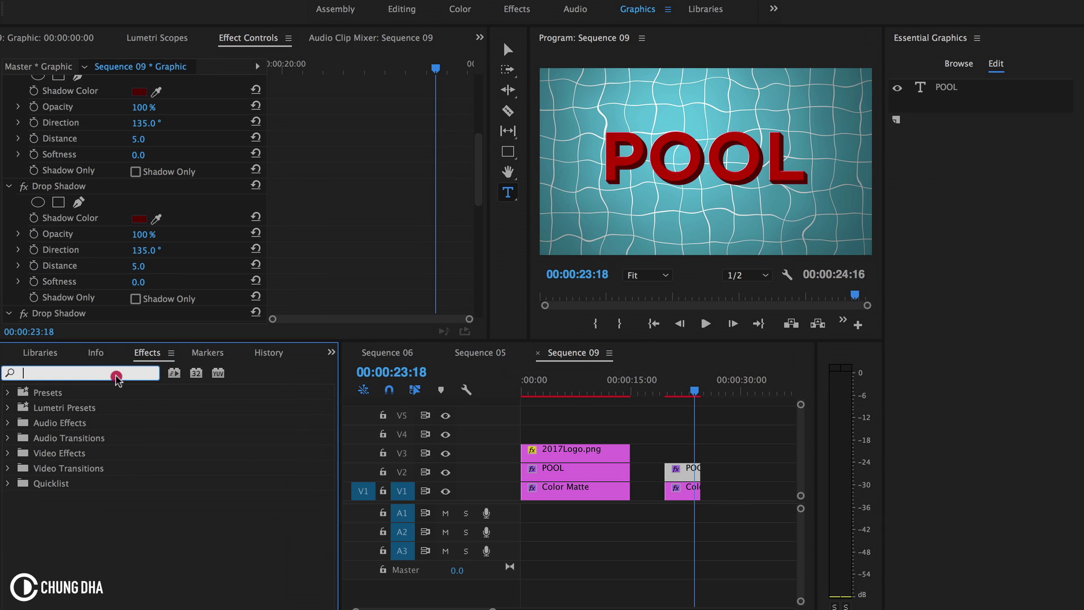
{"action": "left_click", "coordinate": [98, 375]}
{"action": "type", "text": "turn"}
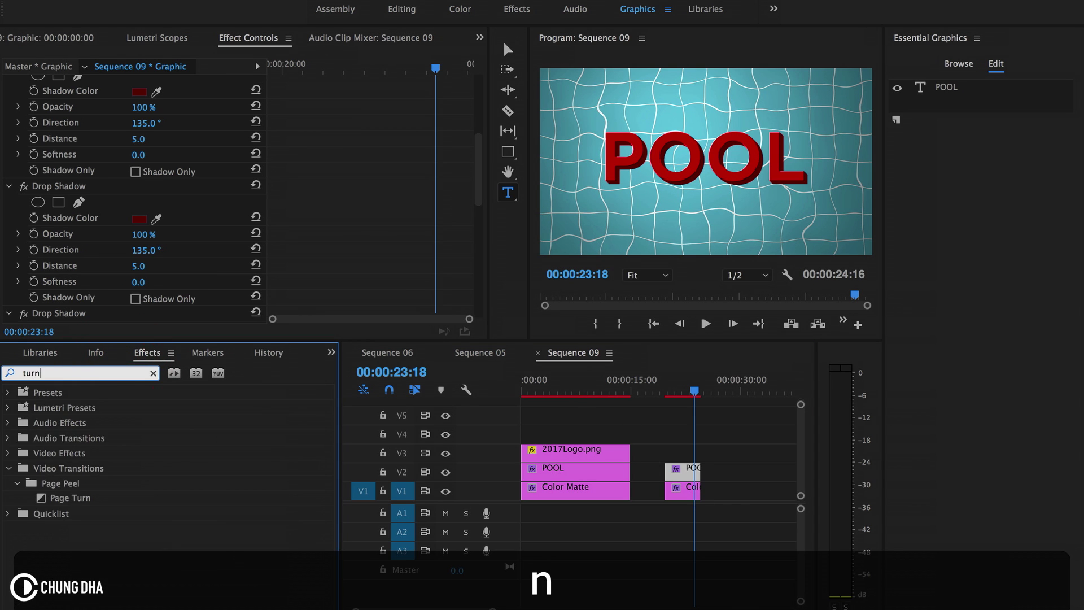
{"action": "key", "text": "BackSpace"}
{"action": "key", "text": "BackSpace"}
{"action": "type", "text": "r"}
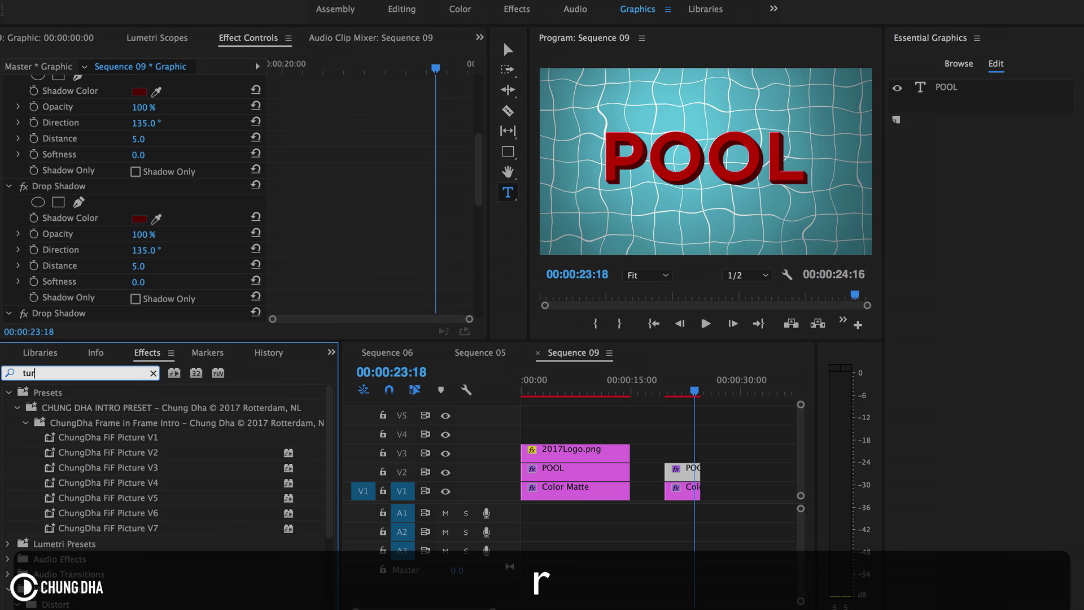
{"action": "type", "text": "b"}
{"action": "left_click_drag", "start_coordinate": [90, 485], "coordinate": [119, 479]}
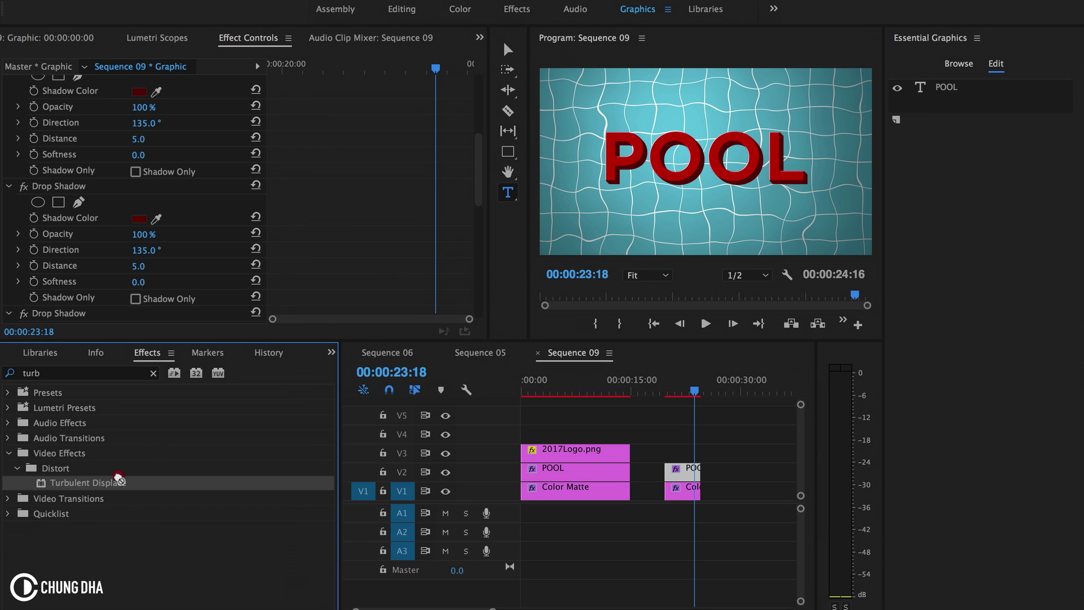
{"action": "left_click_drag", "start_coordinate": [204, 328], "coordinate": [223, 309]}
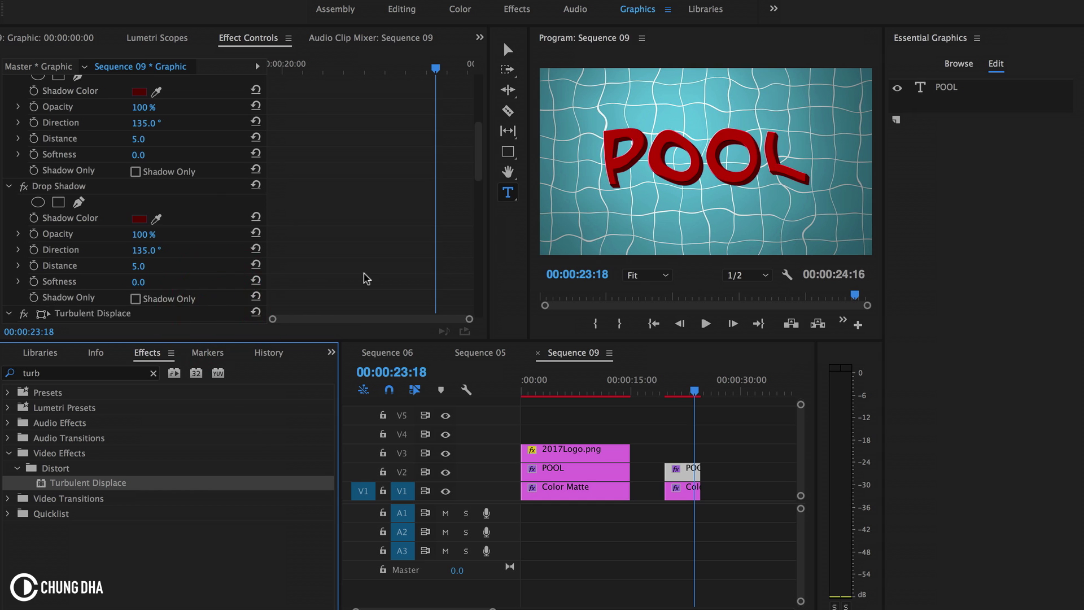
- Collapse the effect settings and move Turbulent Displace below the last Drop Shadow
{"action": "scroll", "coordinate": [366, 278], "scroll_direction": "down", "scroll_amount": 5}
{"action": "scroll", "coordinate": [366, 278], "scroll_direction": "up", "scroll_amount": 5}
{"action": "left_click", "coordinate": [8, 162]}
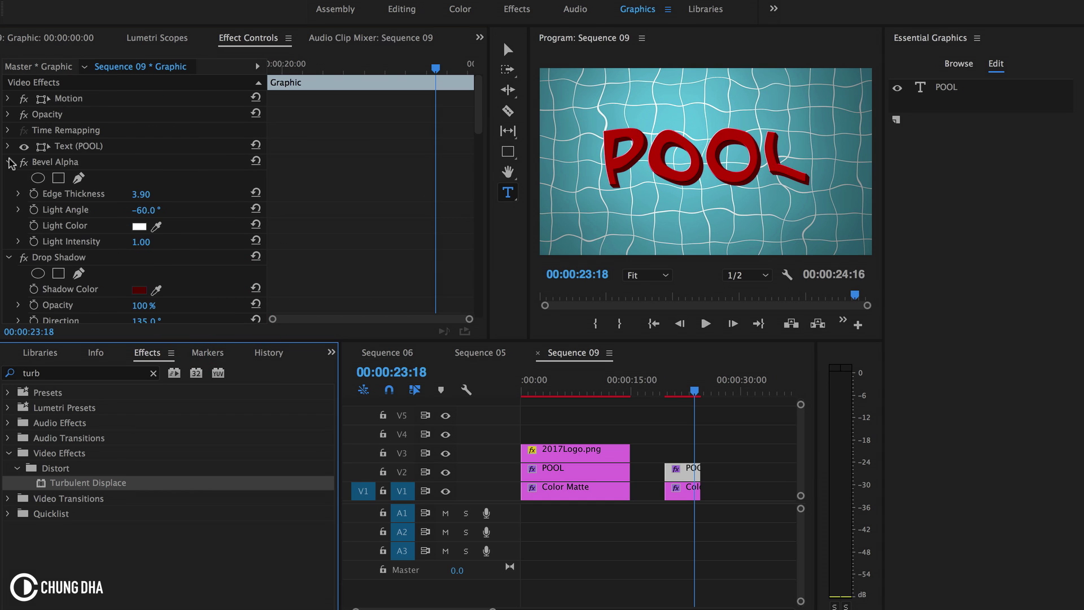
{"action": "left_click", "coordinate": [8, 178]}
{"action": "left_click", "coordinate": [9, 194]}
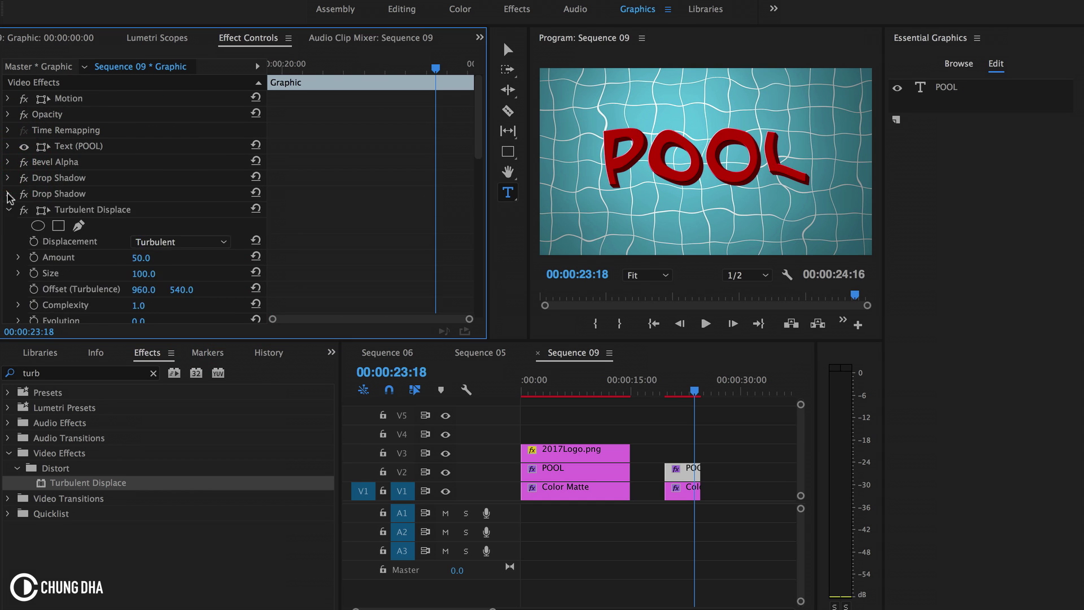
{"action": "left_click", "coordinate": [8, 209]}
{"action": "left_click", "coordinate": [9, 225]}
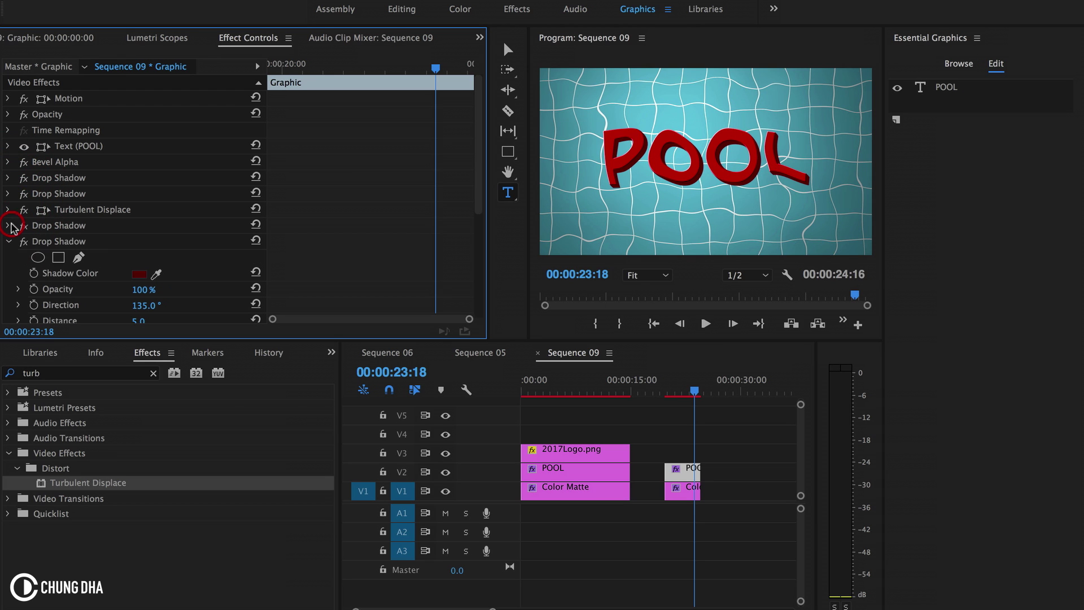
{"action": "left_click", "coordinate": [9, 241]}
{"action": "left_click", "coordinate": [9, 257]}
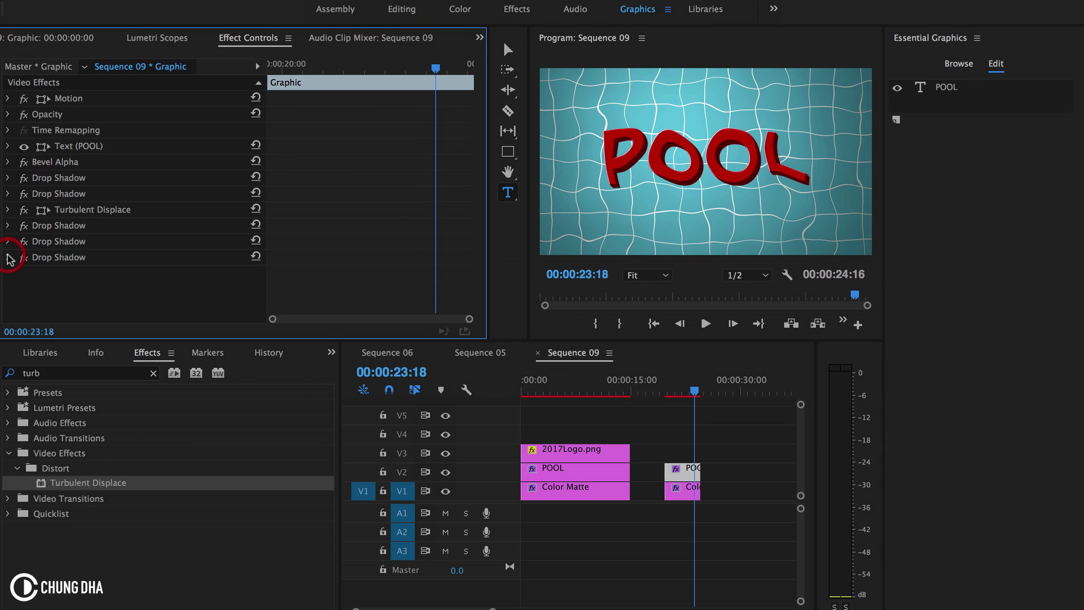
{"action": "left_click_drag", "start_coordinate": [68, 209], "coordinate": [80, 258]}
{"action": "left_click_drag", "start_coordinate": [78, 302], "coordinate": [78, 302]}
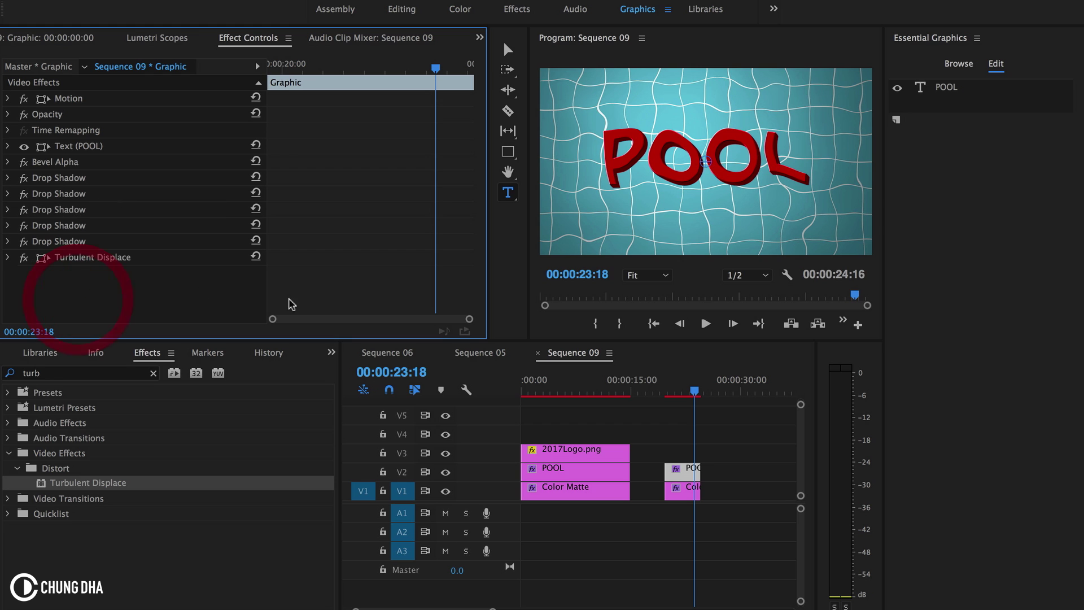
- Lower the Turbulent Displace Amount to 6.0, leaving Size unchanged
{"action": "left_click", "coordinate": [8, 257]}
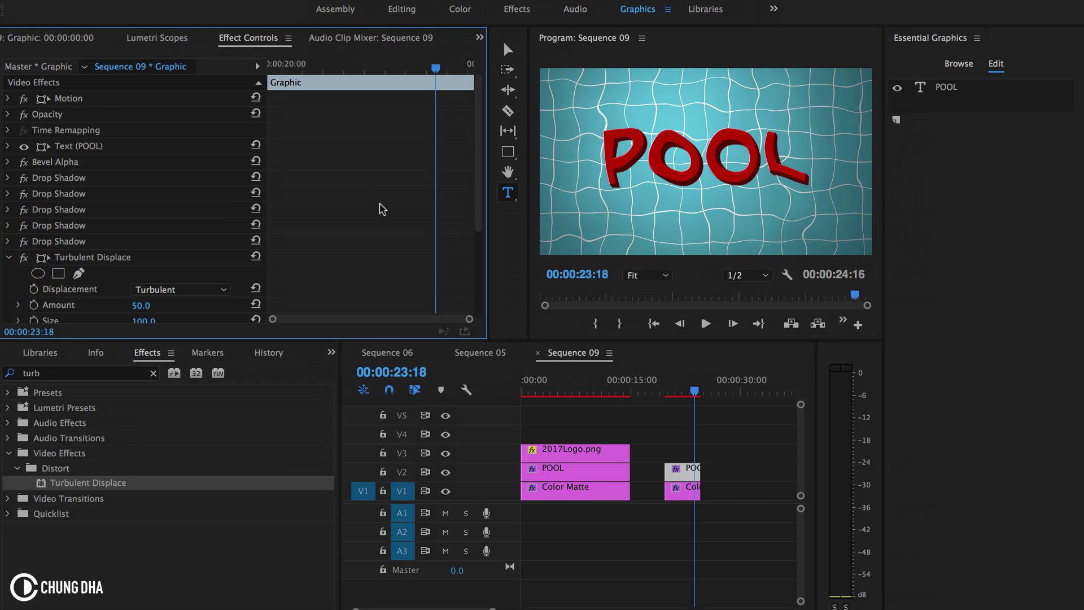
{"action": "scroll", "coordinate": [381, 209], "scroll_direction": "down", "scroll_amount": 4}
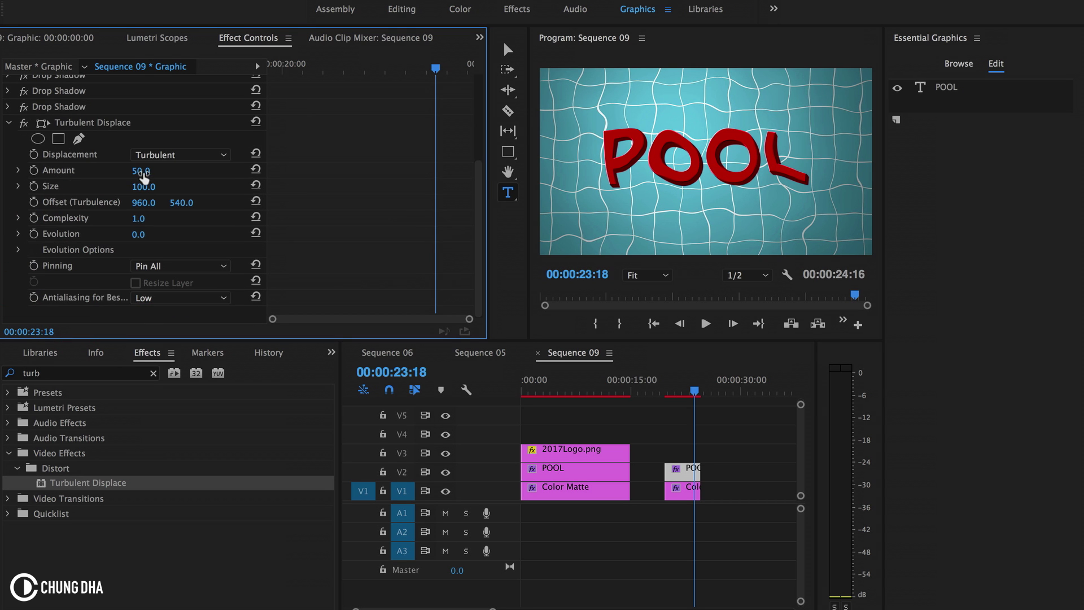
{"action": "mouse_move", "coordinate": [141, 171]}
{"action": "left_mouse_down"}
{"action": "mouse_move", "coordinate": [112, 171]}
{"action": "mouse_move", "coordinate": [145, 171]}
{"action": "left_mouse_up"}
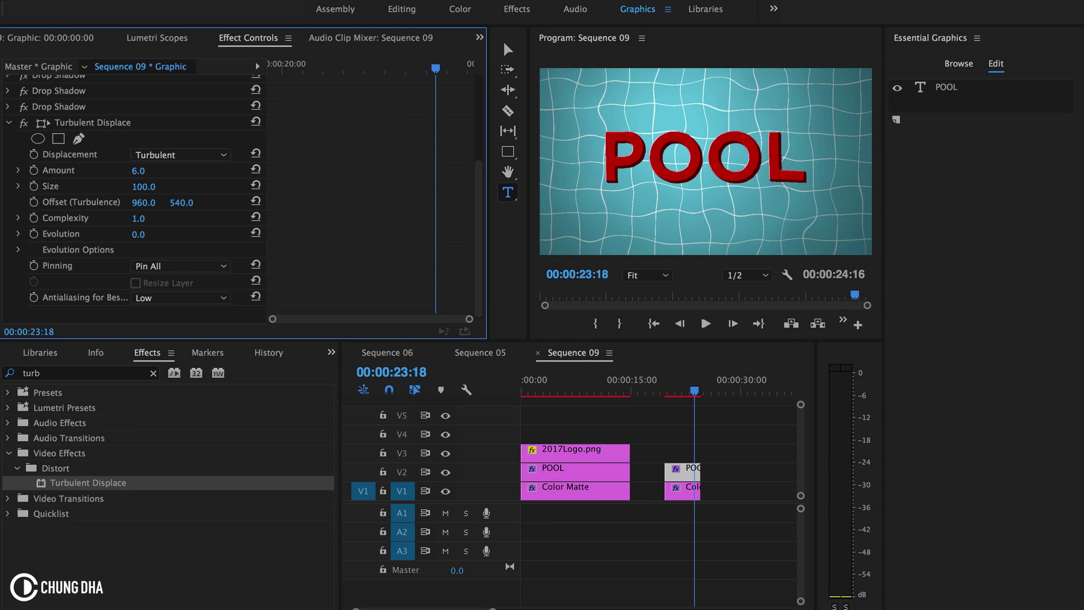
{"action": "left_click", "coordinate": [143, 187]}
{"action": "left_click", "coordinate": [199, 179]}
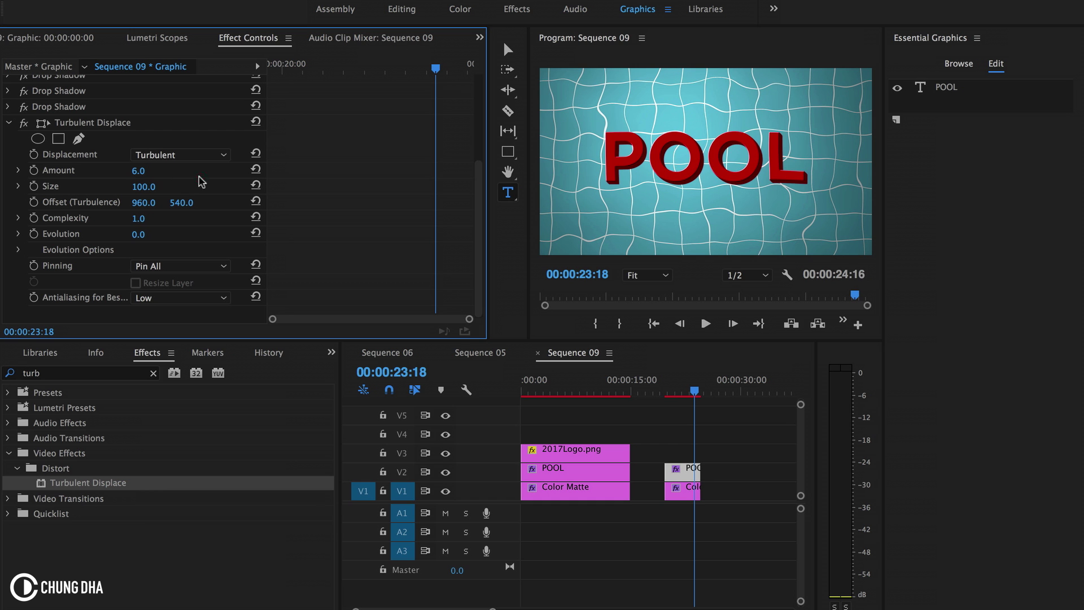
- Keyframe Evolution from 0° at the POOL clip start to 5x at its end
{"action": "left_click", "coordinate": [669, 394]}
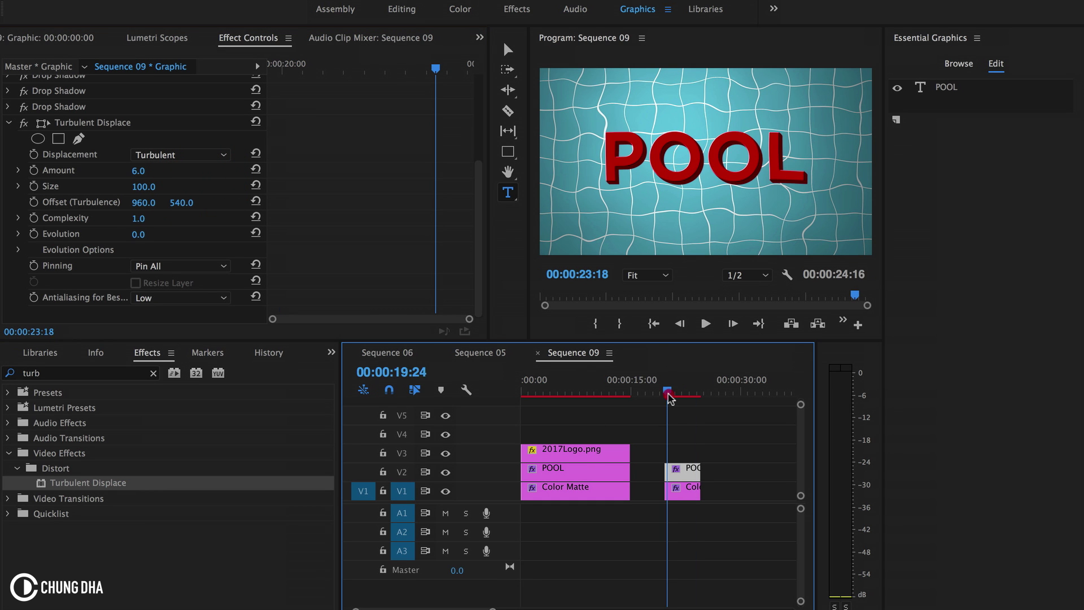
{"action": "key", "text": "space"}
{"action": "key", "text": "space"}
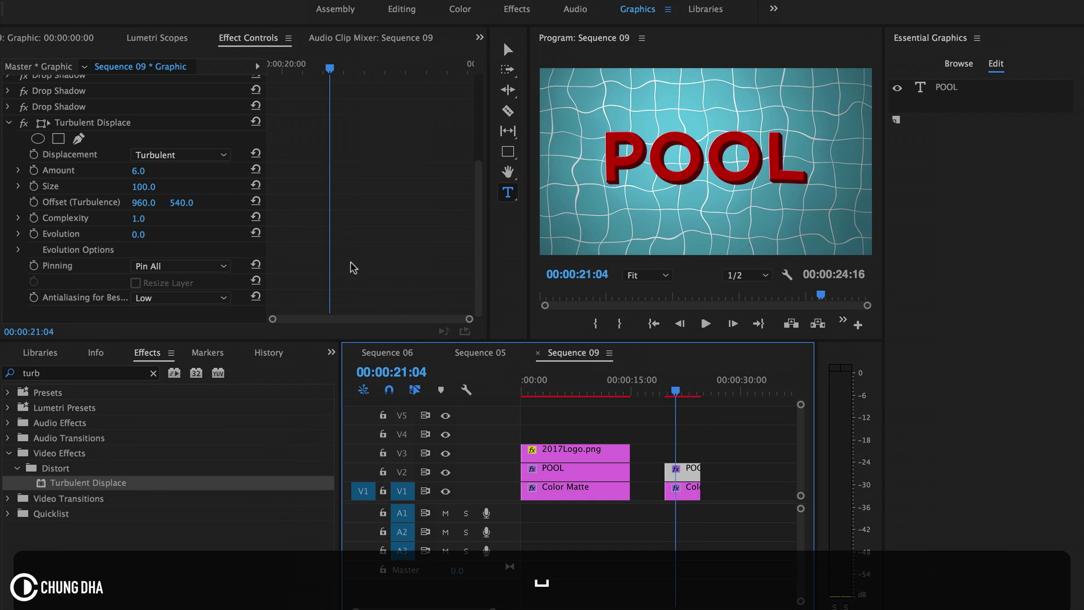
{"action": "left_click_drag", "start_coordinate": [298, 72], "coordinate": [226, 72]}
{"action": "left_click", "coordinate": [33, 236]}
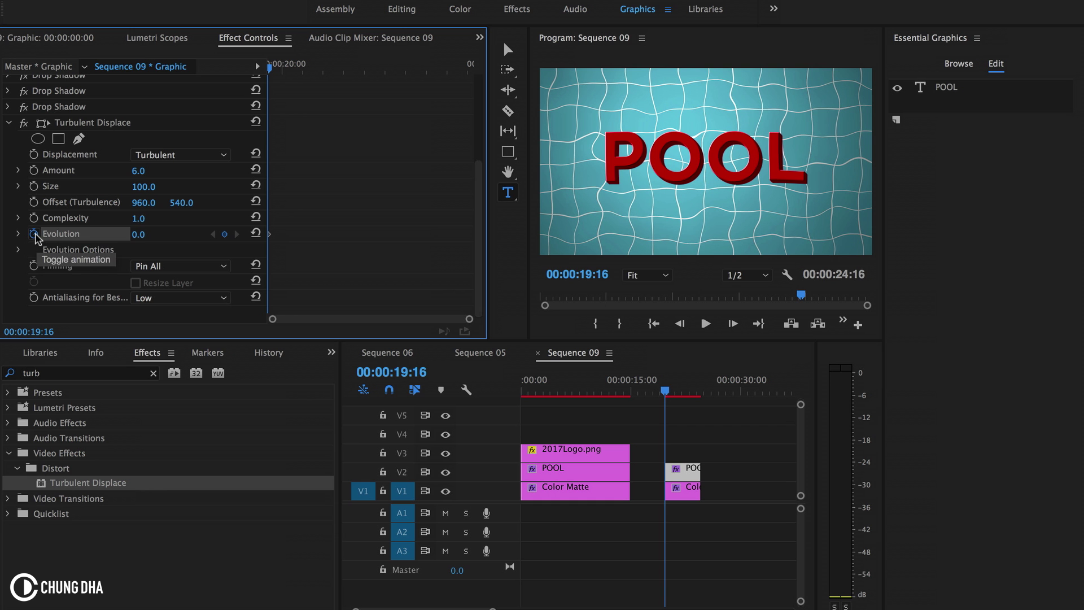
{"action": "left_click_drag", "start_coordinate": [296, 68], "coordinate": [487, 68]}
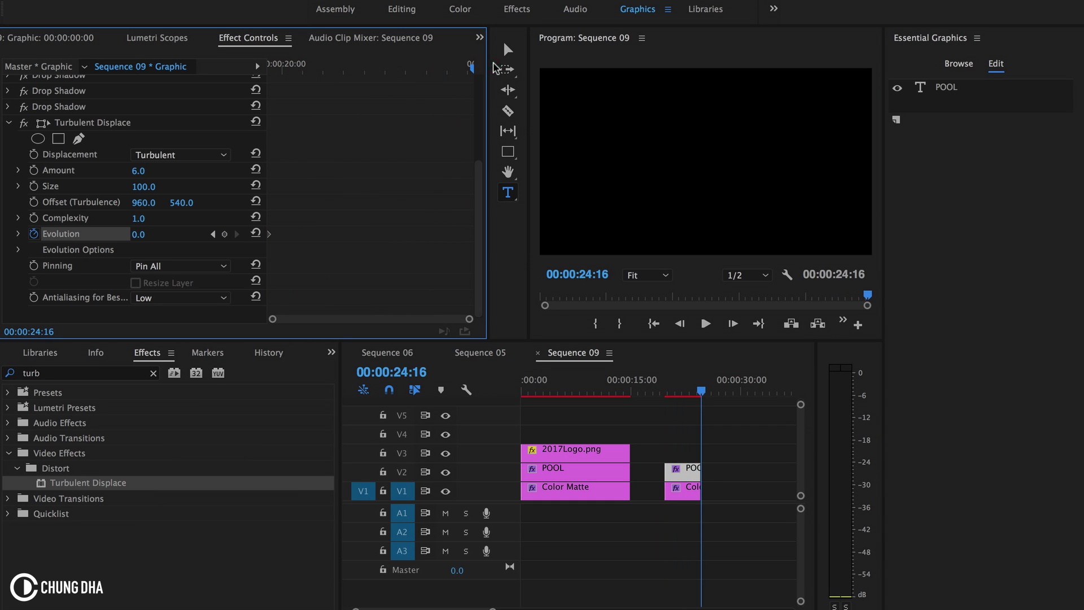
{"action": "left_click", "coordinate": [156, 233]}
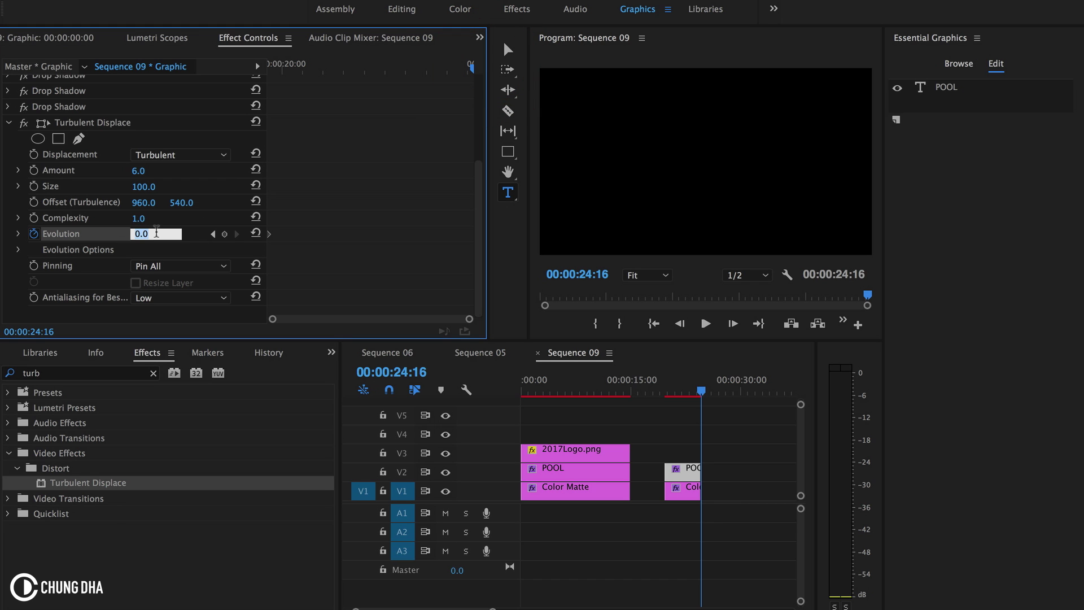
{"action": "type", "text": "5x"}
{"action": "key", "text": "Return"}
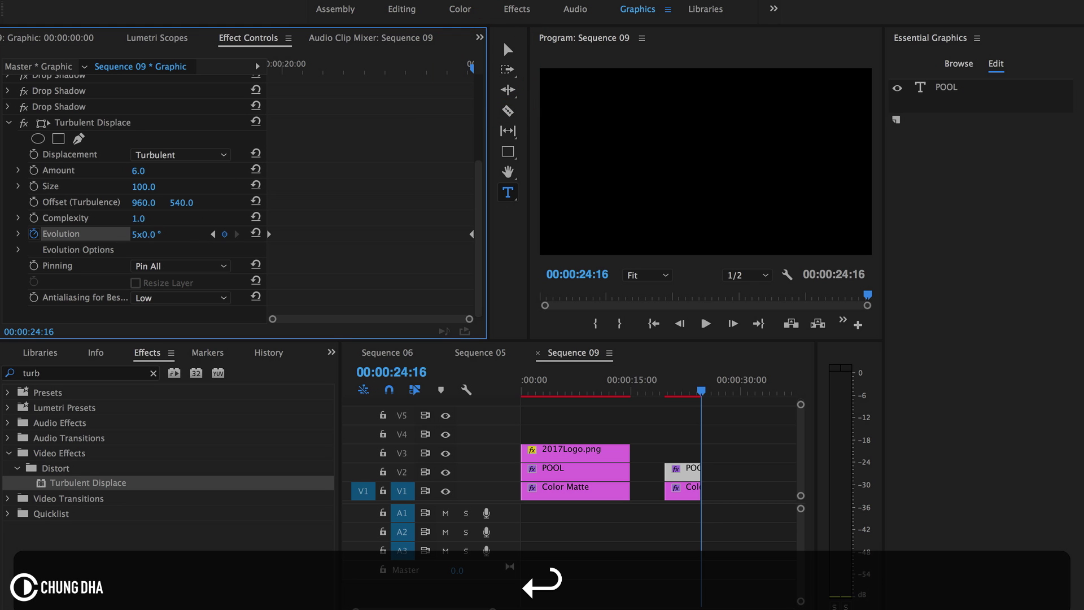
- Preview the animated wobble, undo the last change, and lower Amount to 4.0
{"action": "key", "text": "Up"}
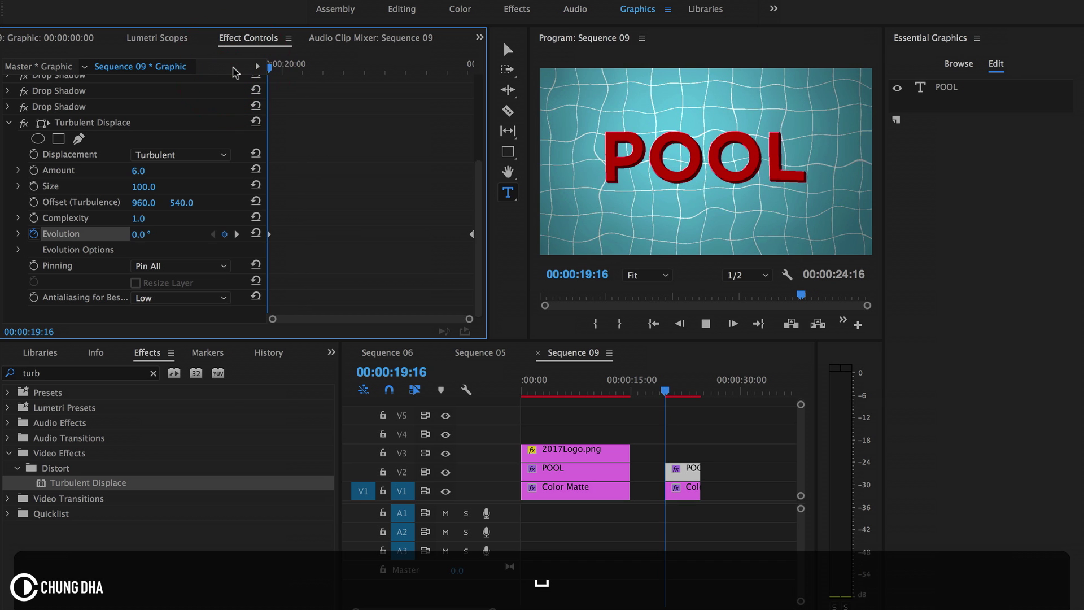
{"action": "key", "text": "space"}
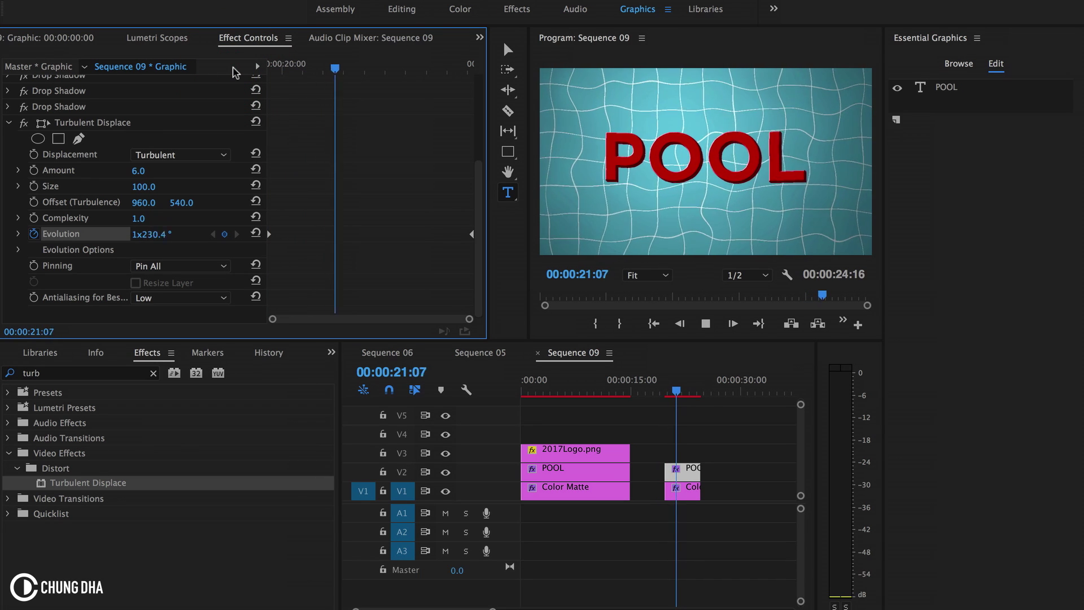
{"action": "key", "text": "space"}
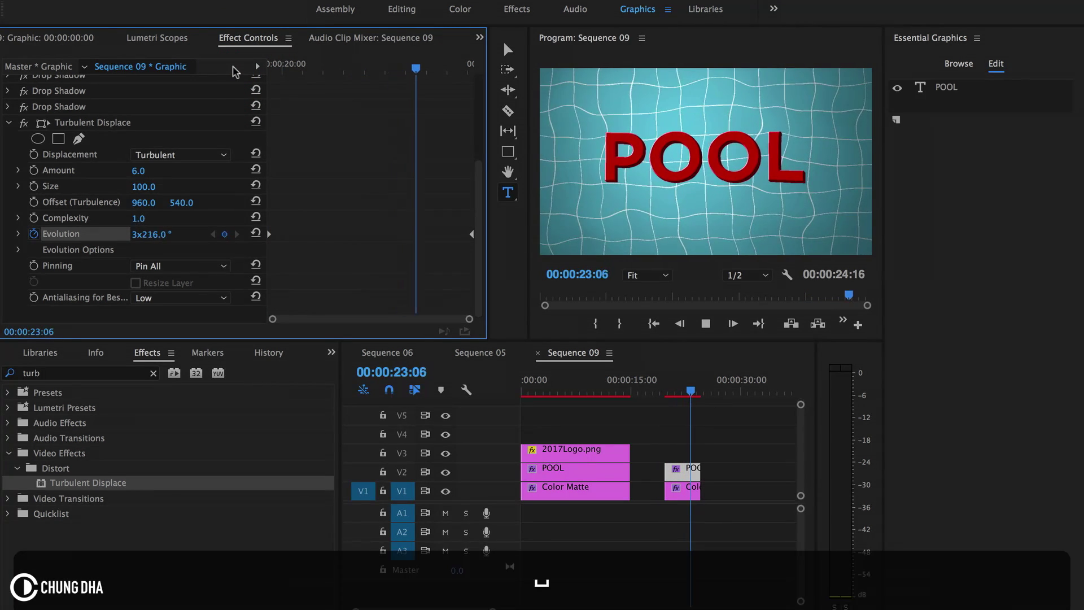
{"action": "key", "text": "super+z"}
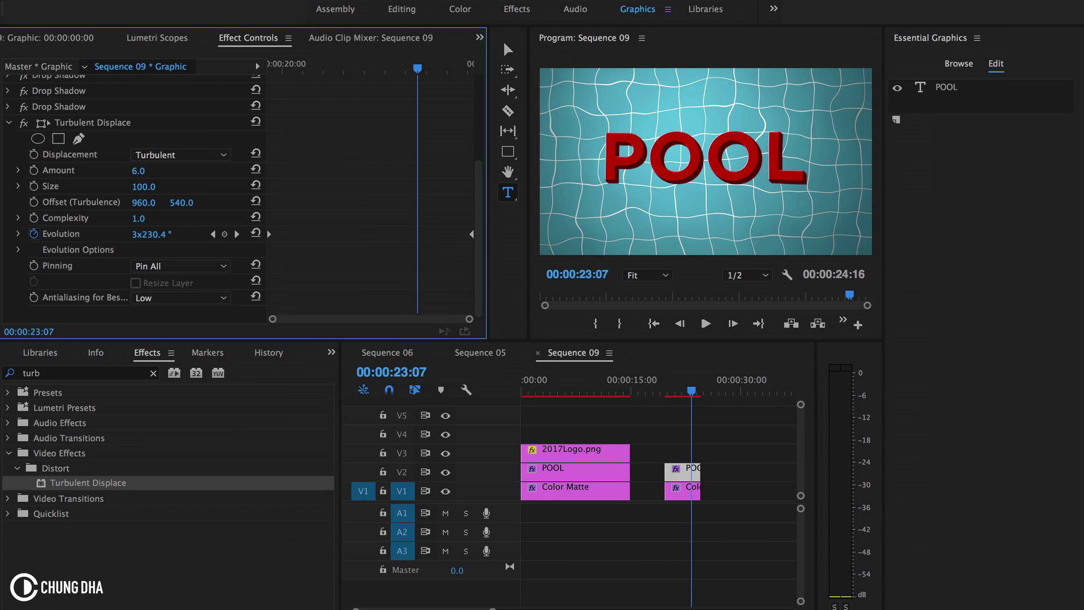
{"action": "left_click_drag", "start_coordinate": [139, 171], "coordinate": [132, 171]}
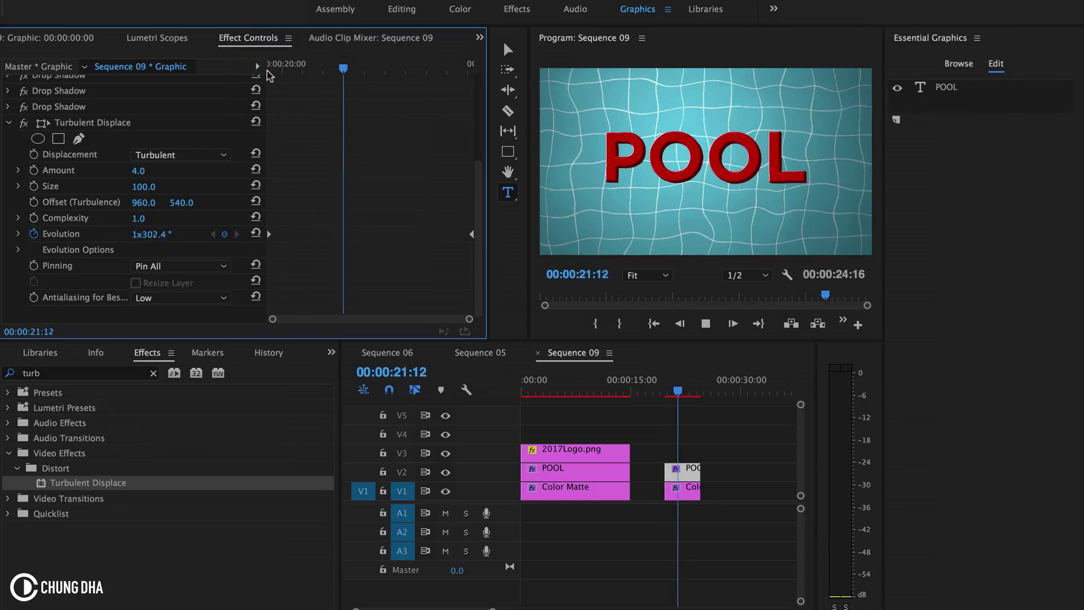
- Stop the preview and select the Color Matte clip to show its Grid settings
{"action": "key", "text": "space"}
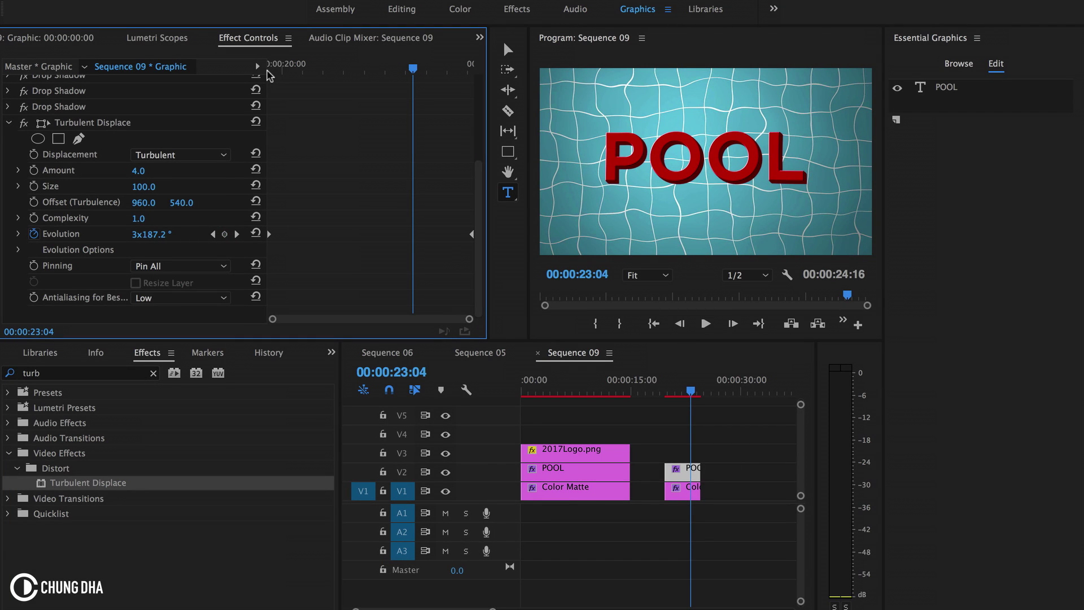
{"action": "left_click", "coordinate": [672, 389]}
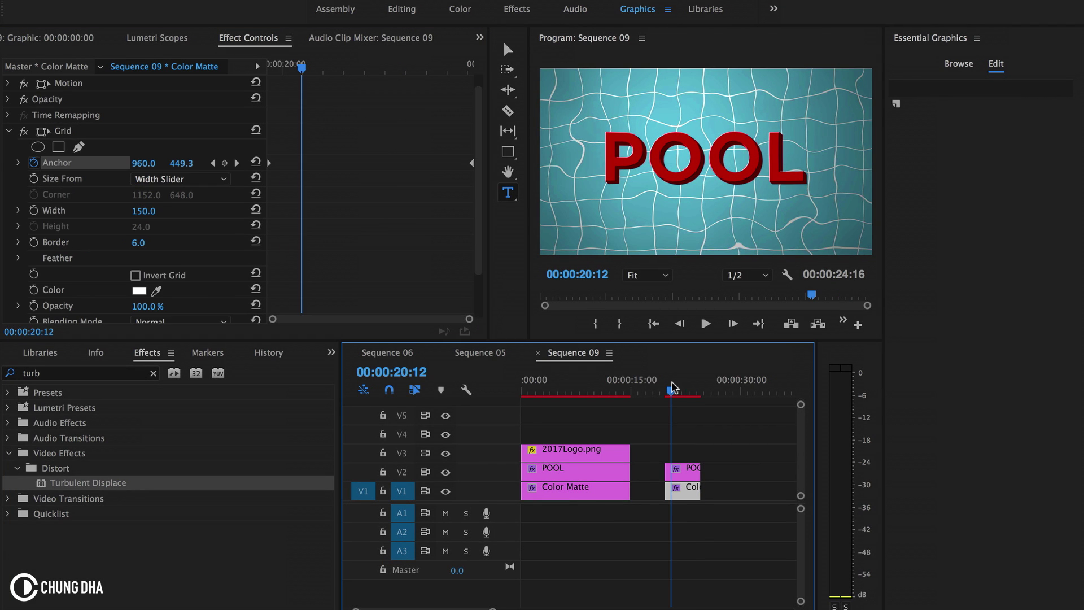